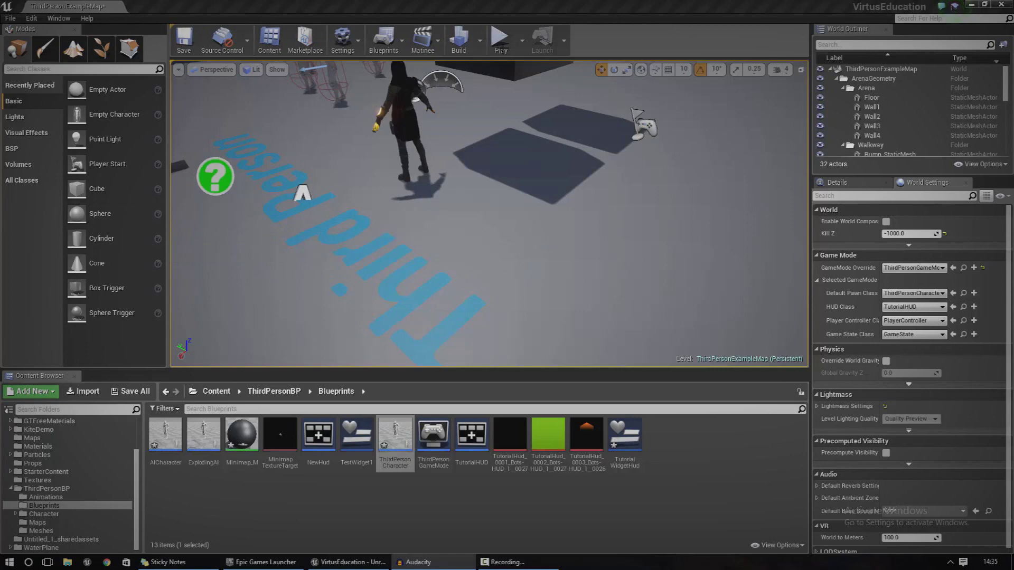
Play the level in the editor and run the character along the tops of the arena walls to test the minimap
left_click(499, 40)
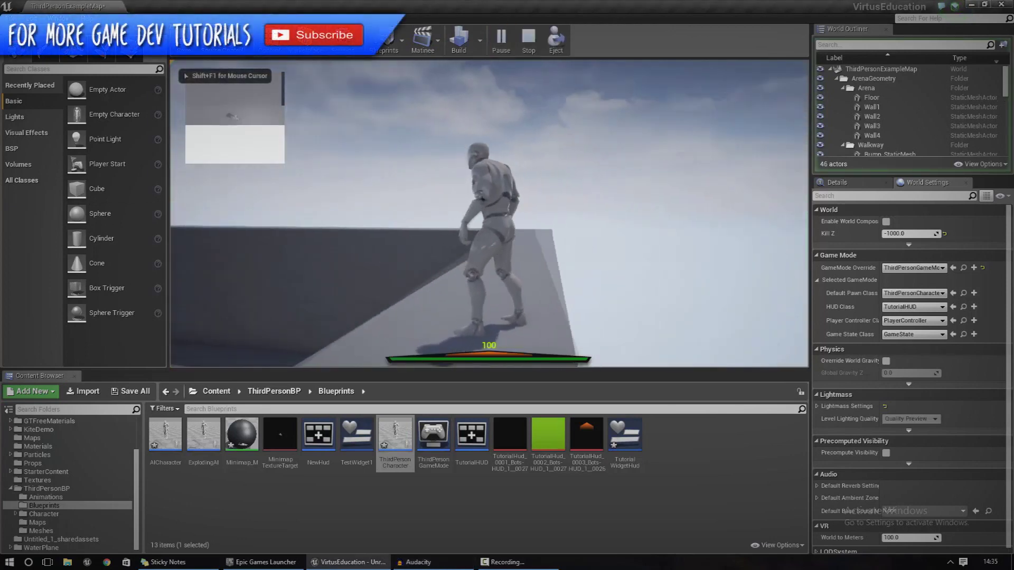
key("w")
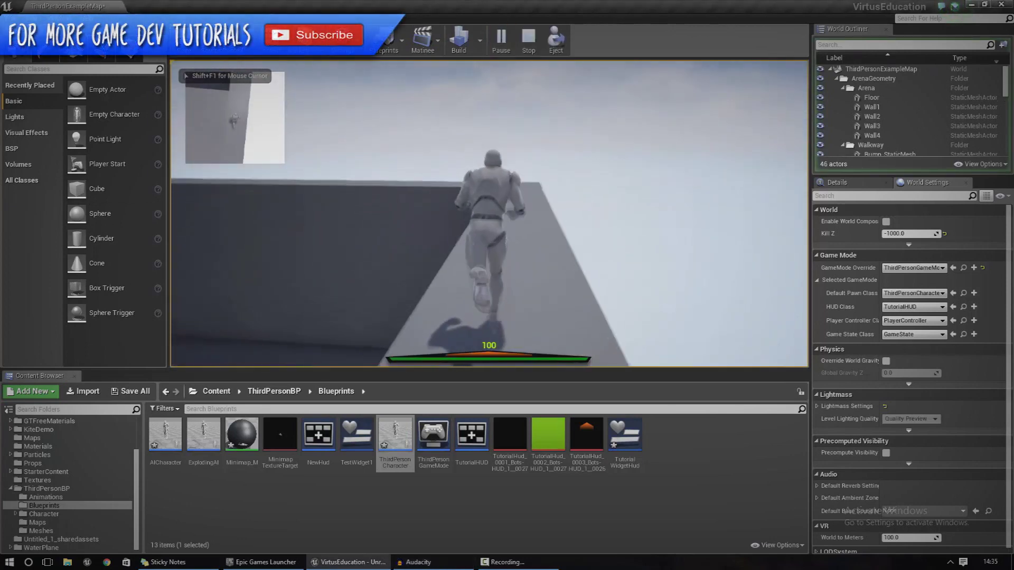
key("w")
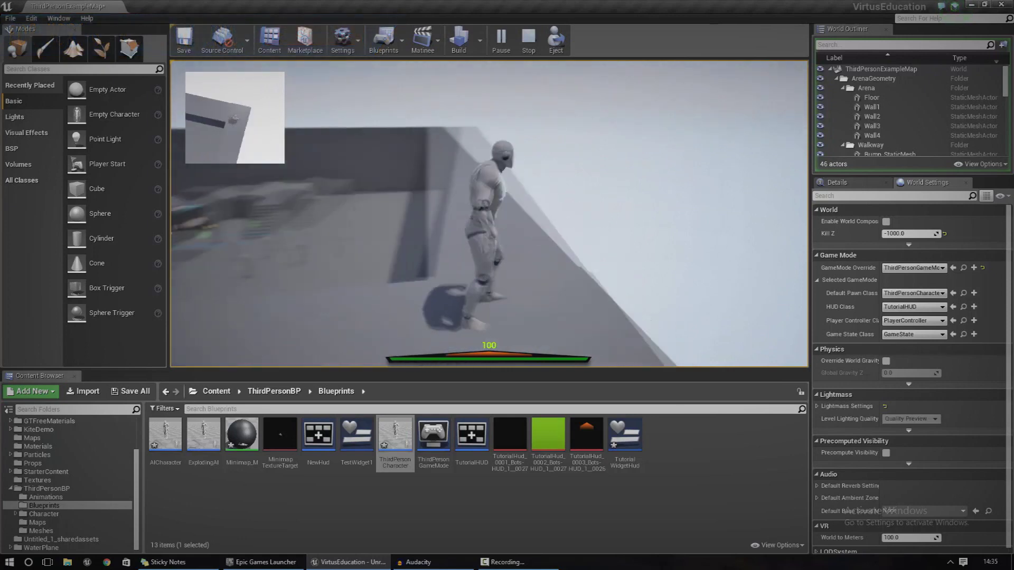
key("w")
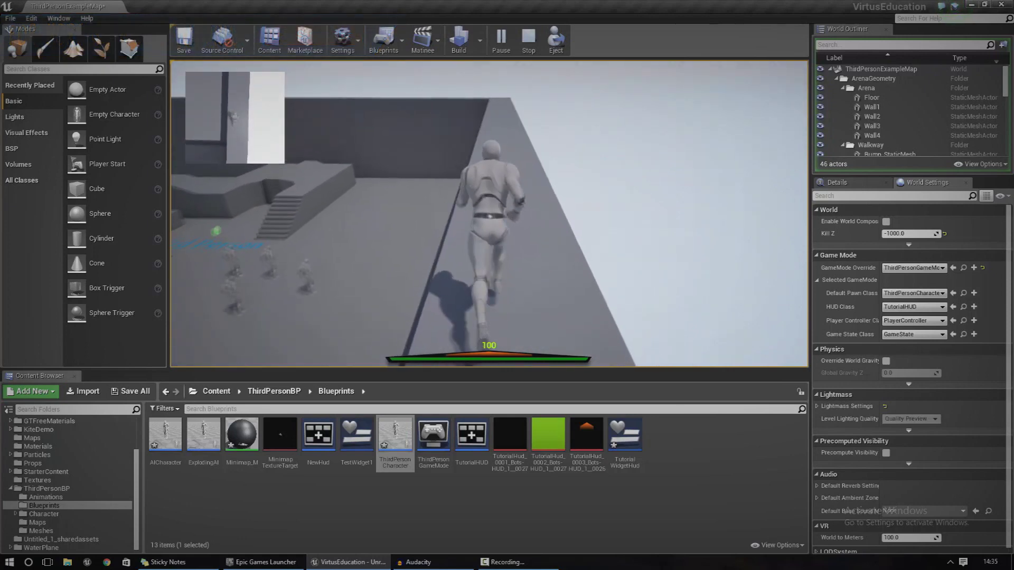
key("w")
key("w")
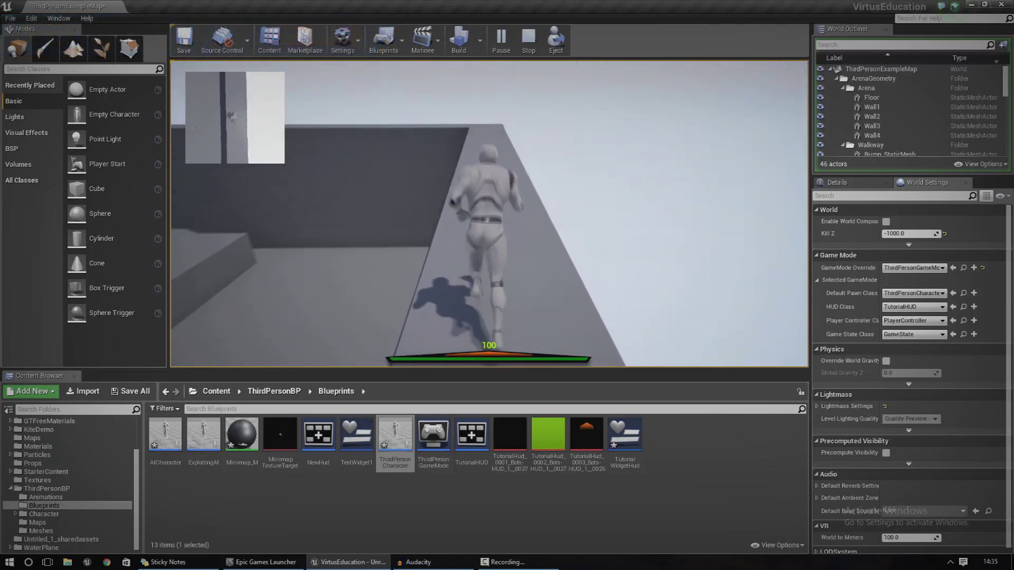
key("w")
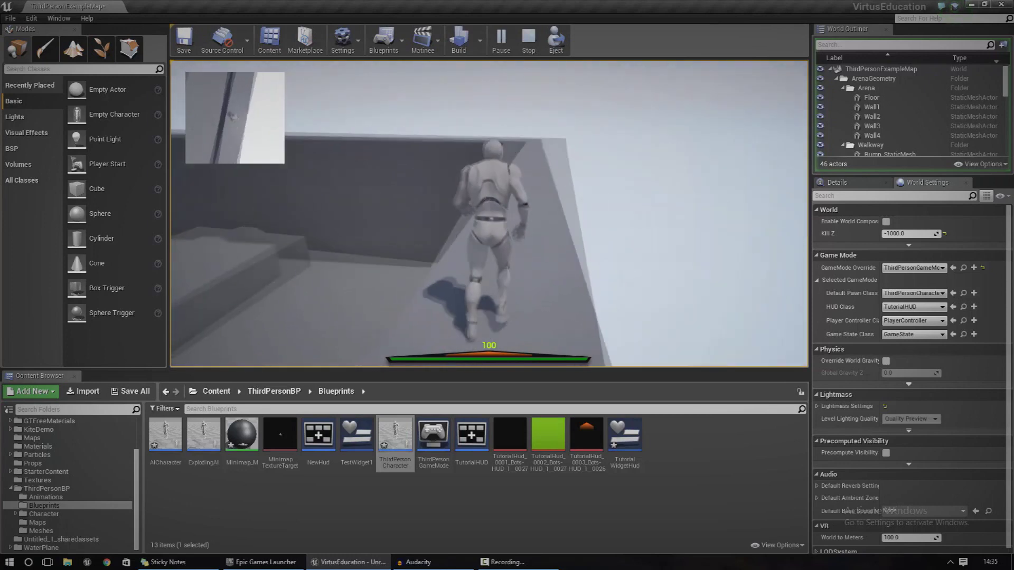
key("w")
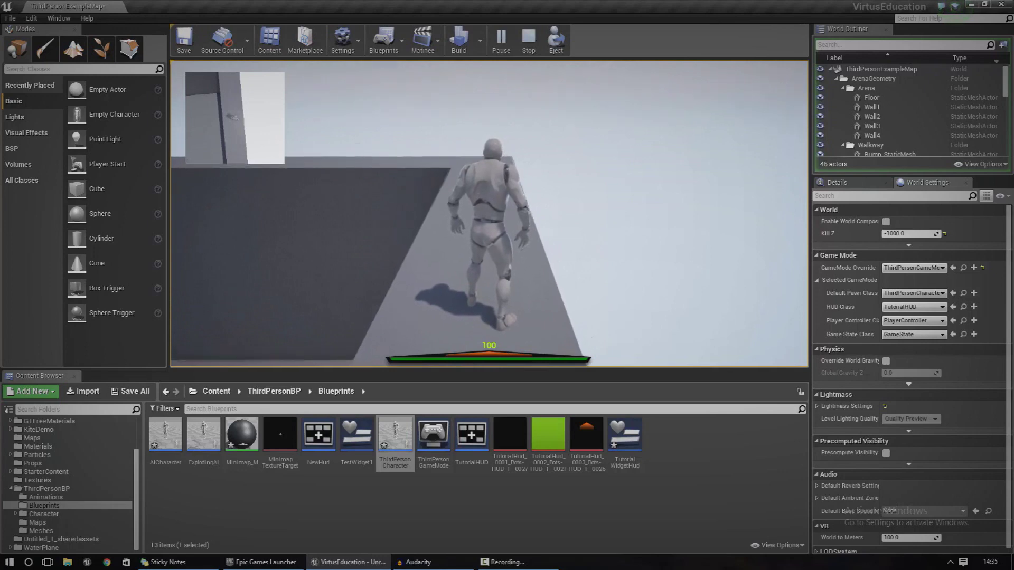
key("w")
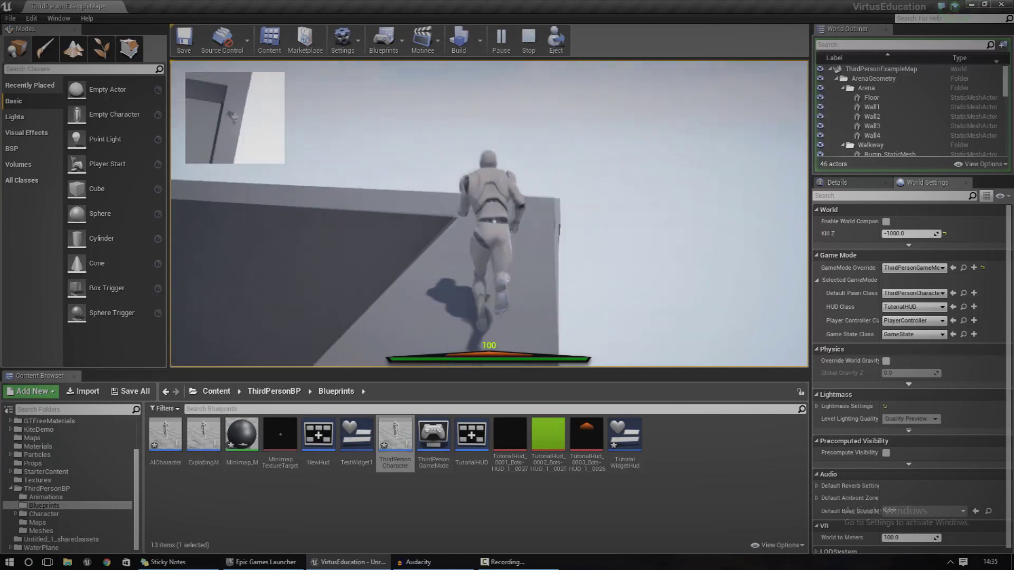
key("w")
key("w")
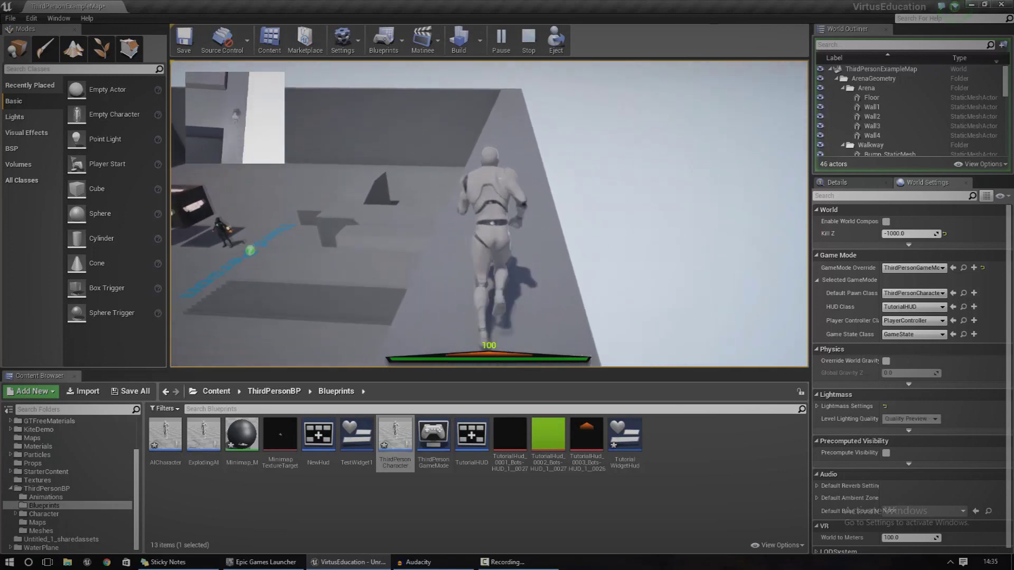
key("w")
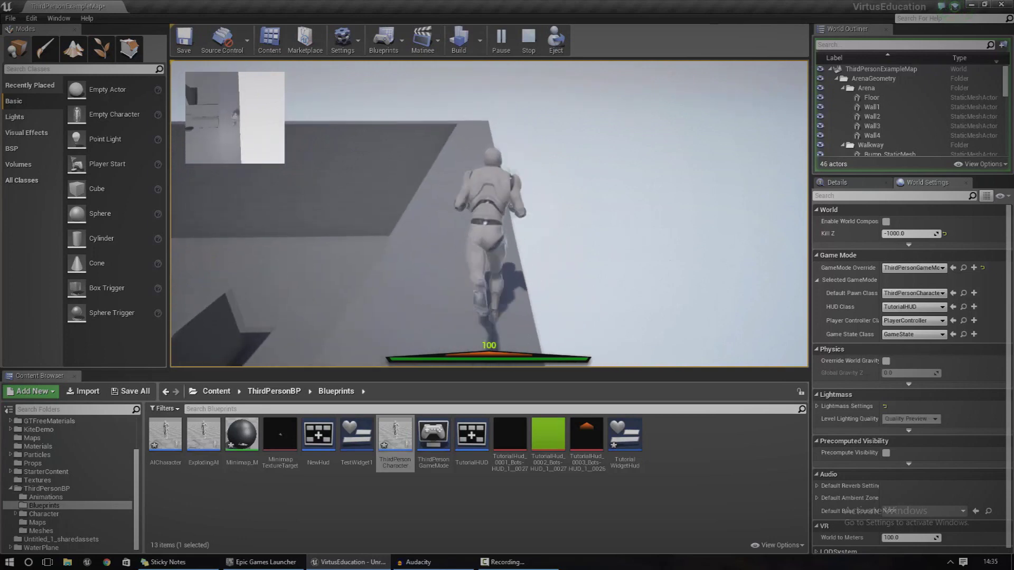
key("w")
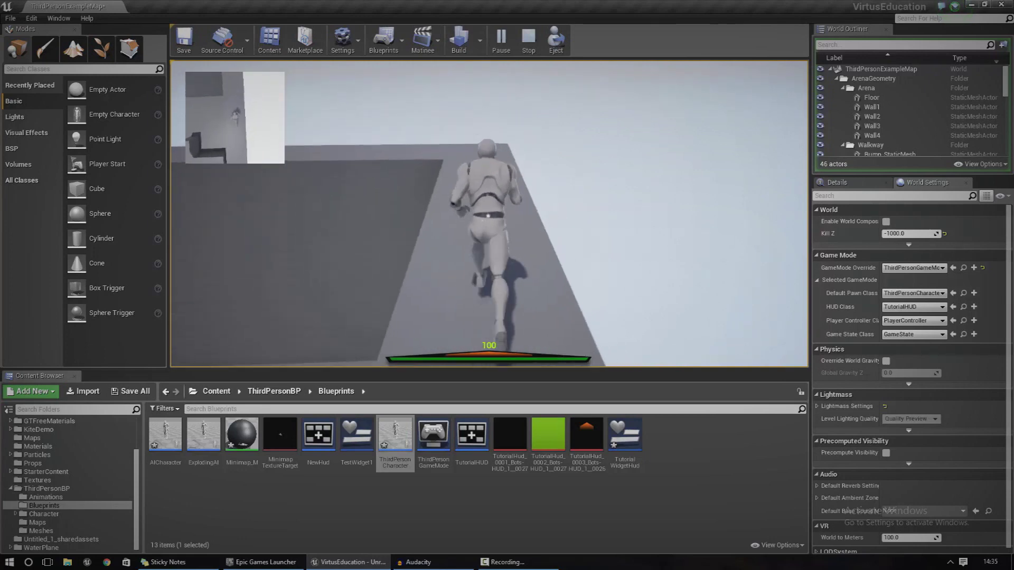
key("w")
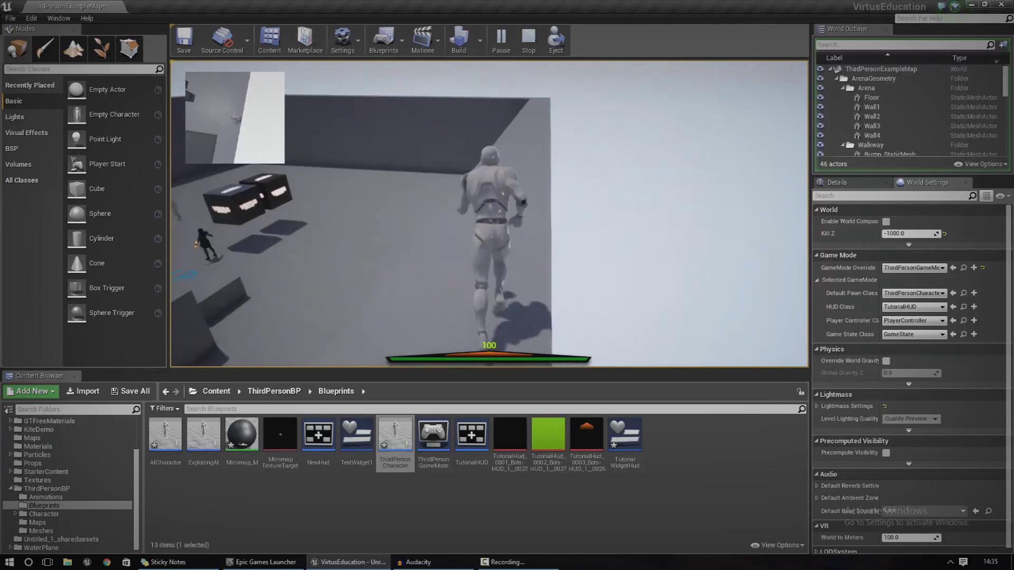
key("w")
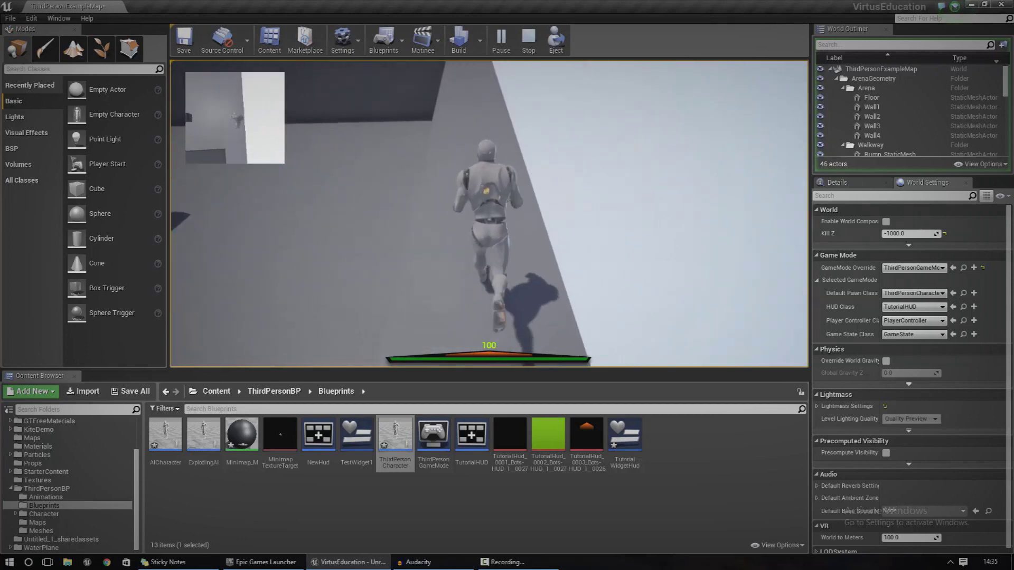
key("w")
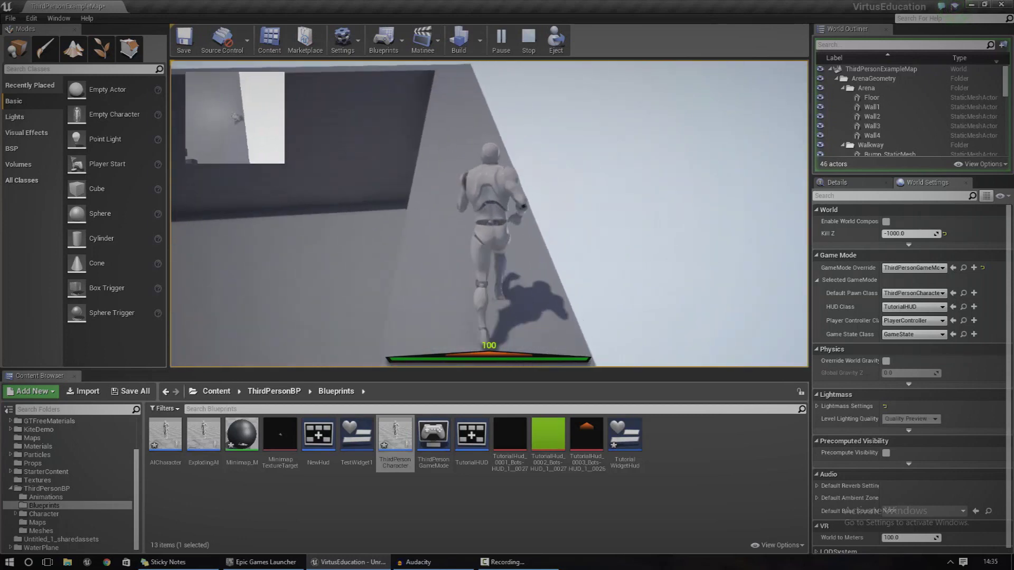
key("w")
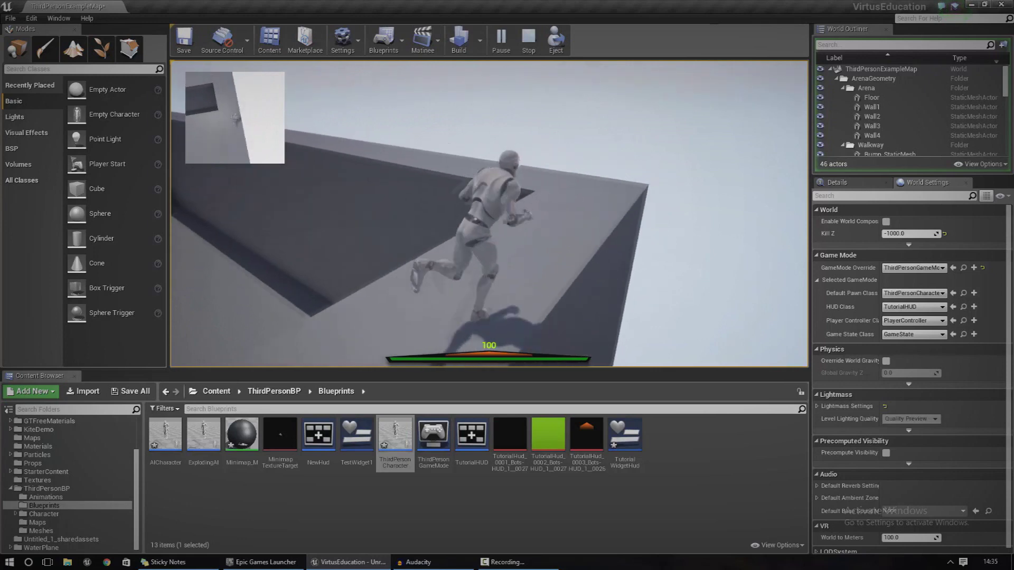
key("w")
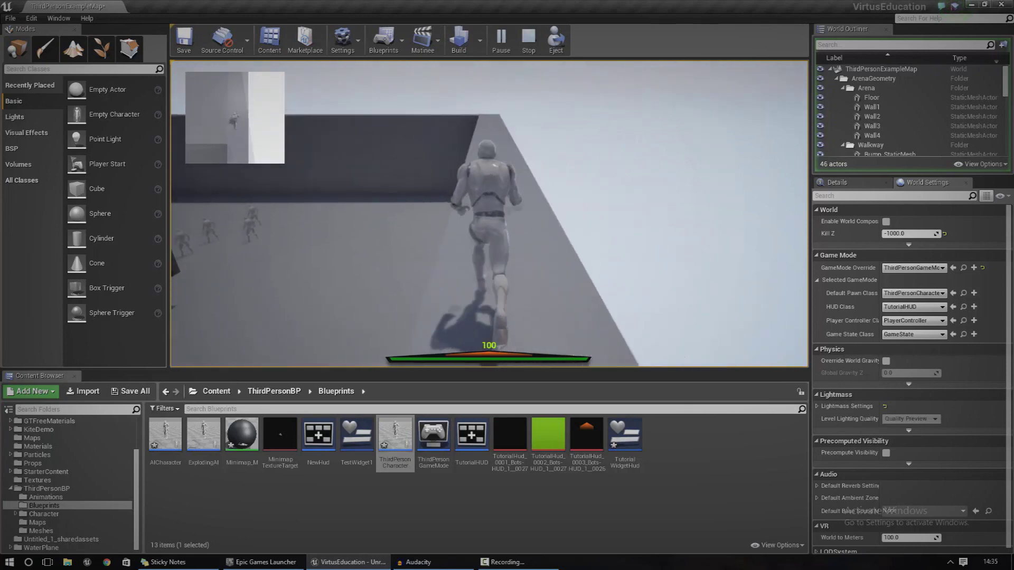
Jump down into the arena, run past the cubes and AI characters to check the minimap there, and end the play session
key("d")
key("d")
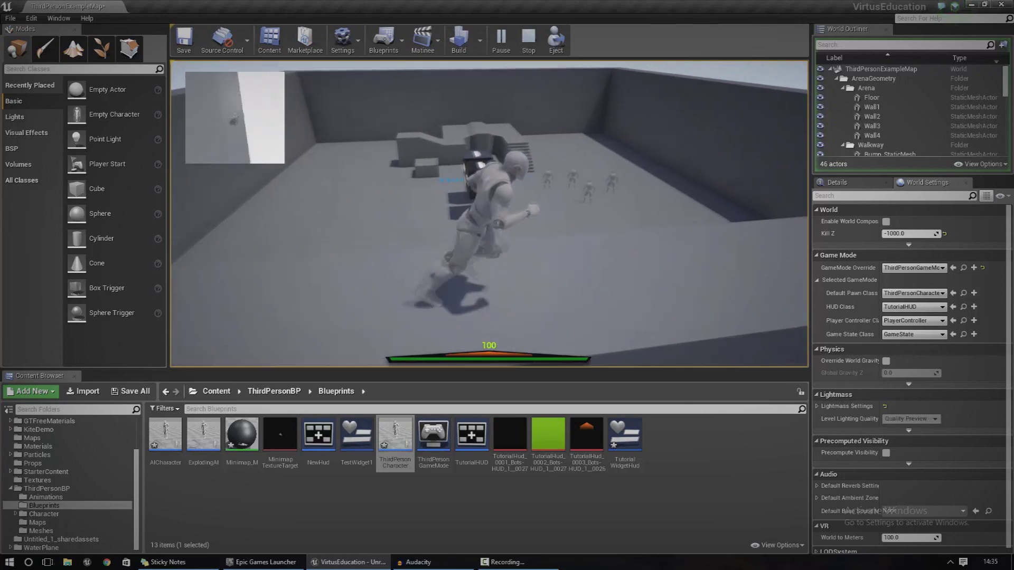
key("a")
key("w")
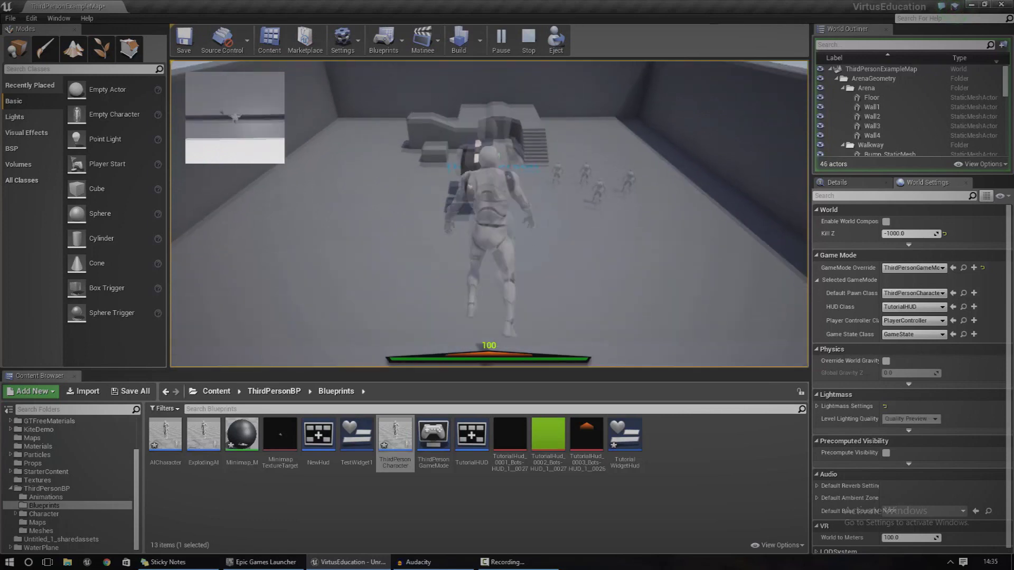
key("space")
key("w")
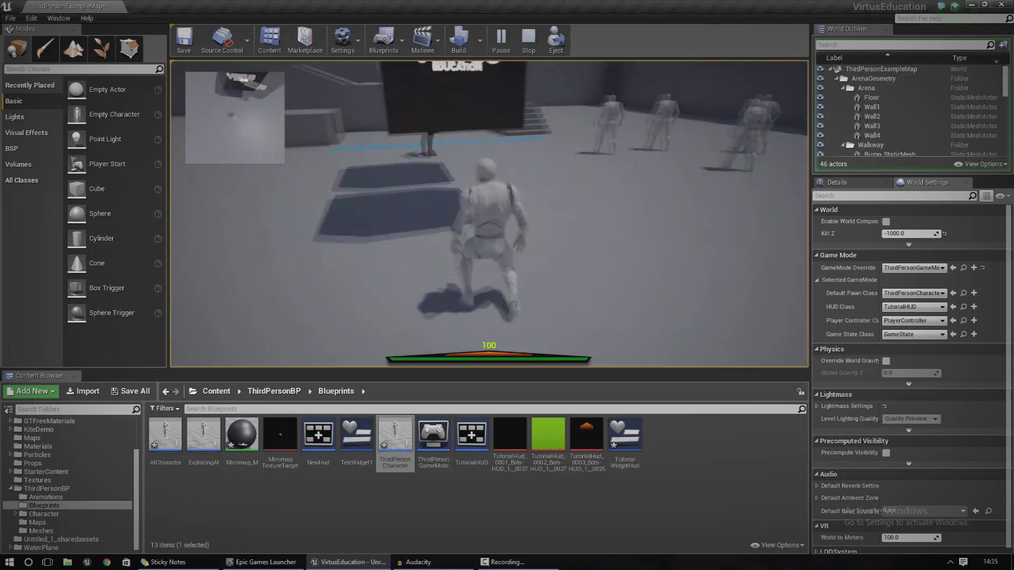
key("w")
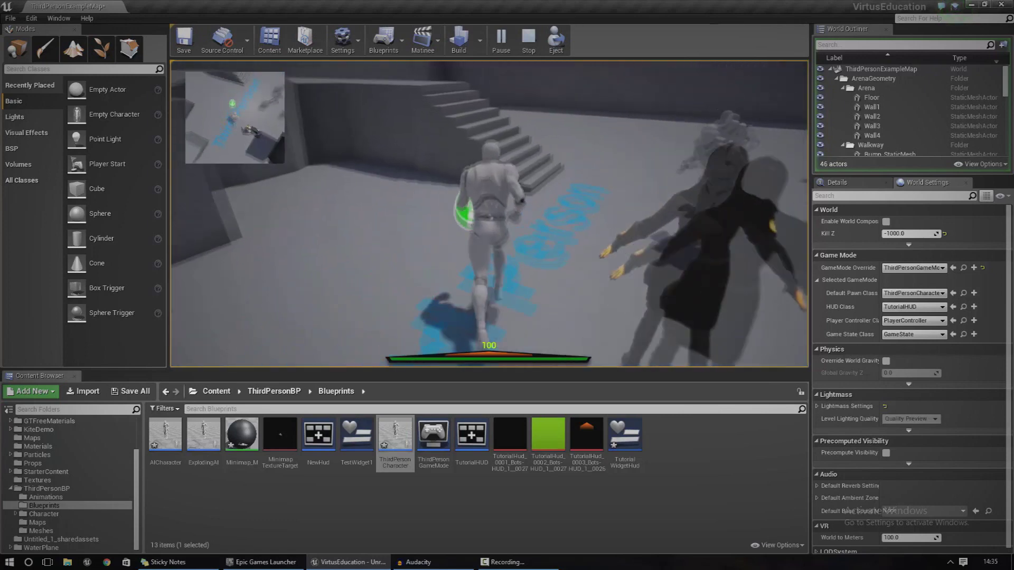
key("w")
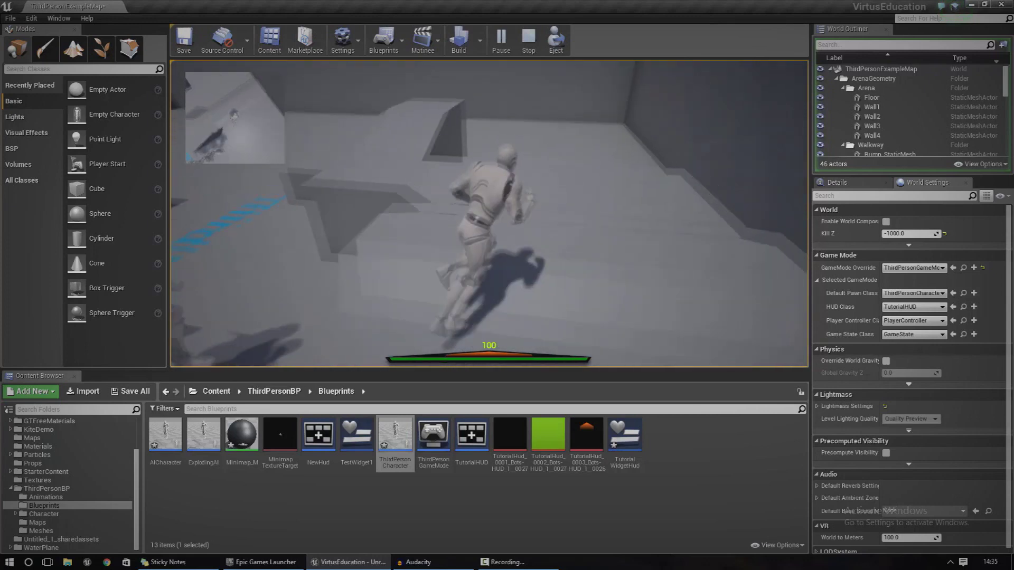
key("space")
key("Escape")
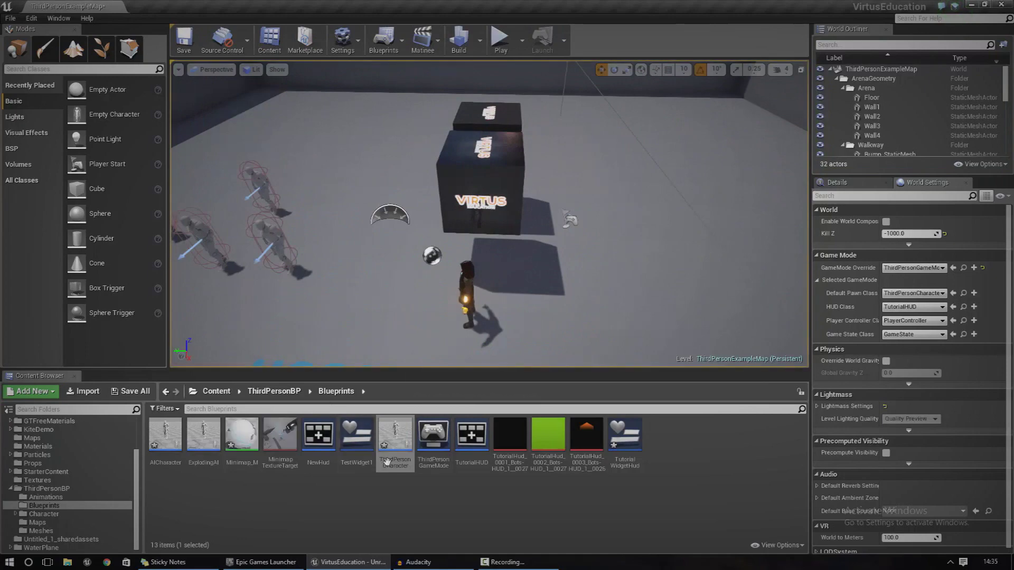
Open the ThirdPersonCharacter blueprint in an enlarged window and inspect the MinimapCamera above the character in its 3D view
double_click(395, 434)
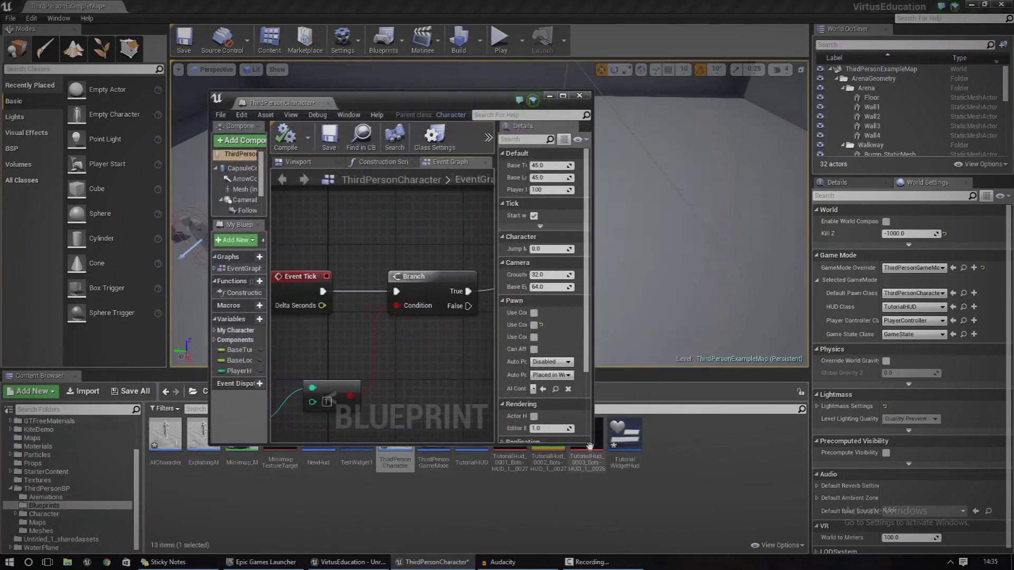
left_click_drag(593, 445, 869, 517)
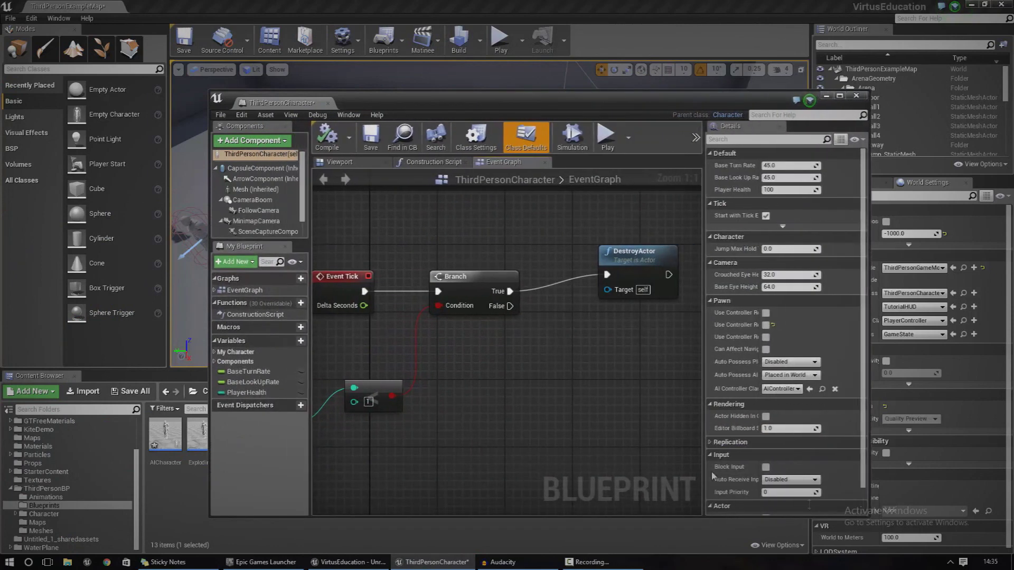
left_click(350, 163)
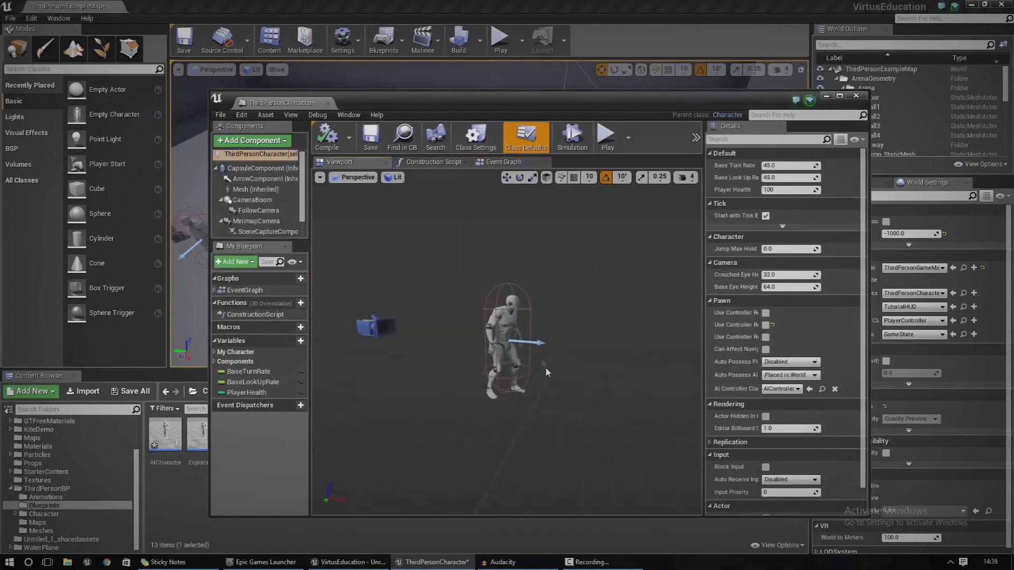
right_click_drag(546, 372, 529, 367)
key("w")
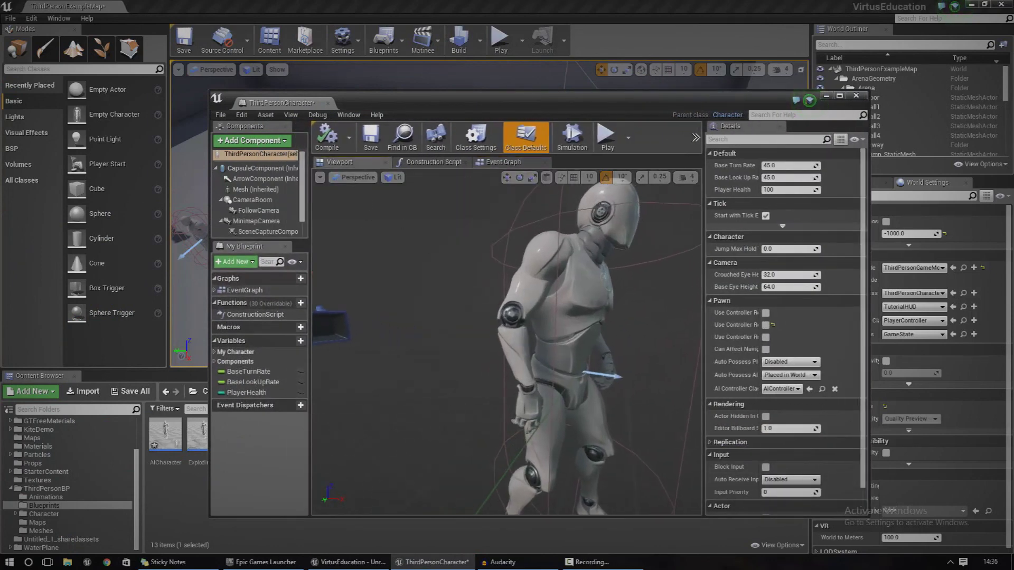
scroll(547, 373, "down", 8)
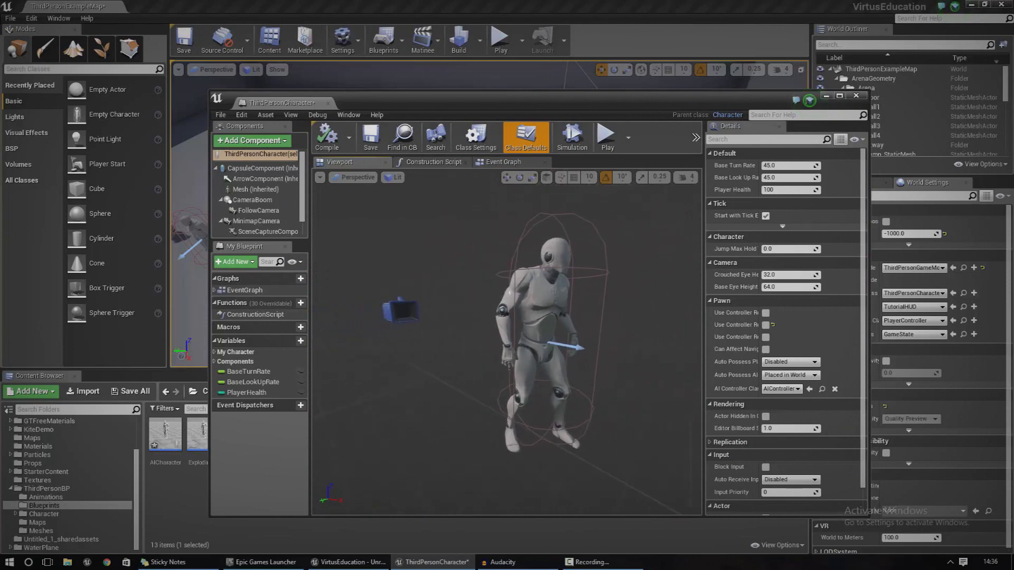
scroll(547, 372, "down", 8)
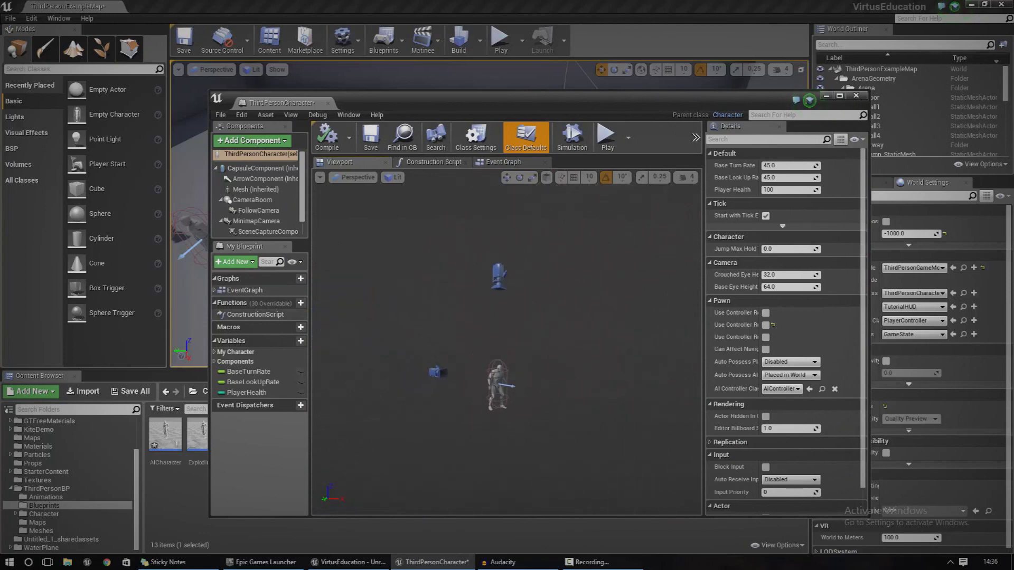
middle_click_drag(487, 323, 487, 350)
left_click(472, 257)
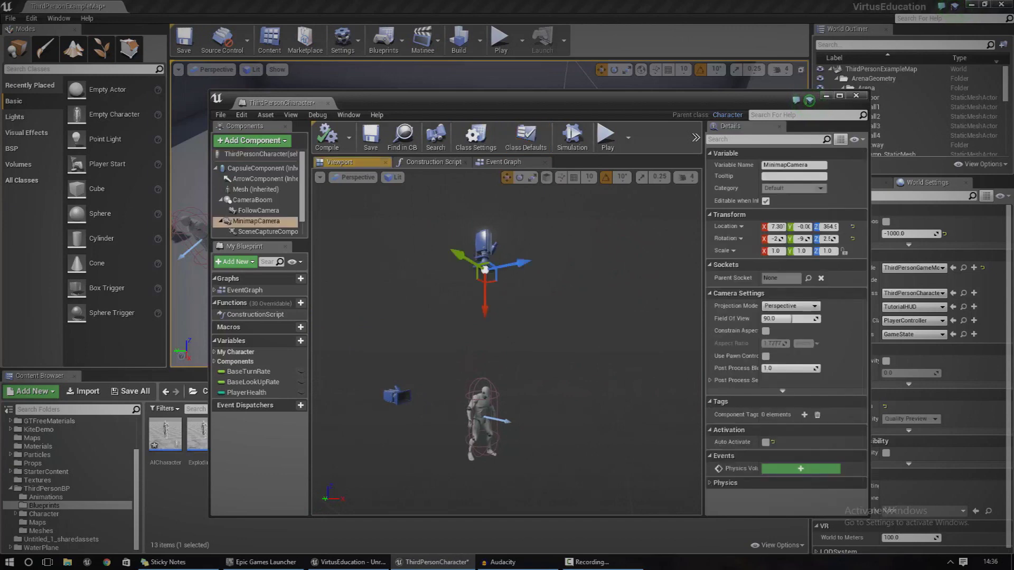
Review the Texture Target choices of the scene capture component under MinimapCamera, and close the character blueprint
left_click(263, 231)
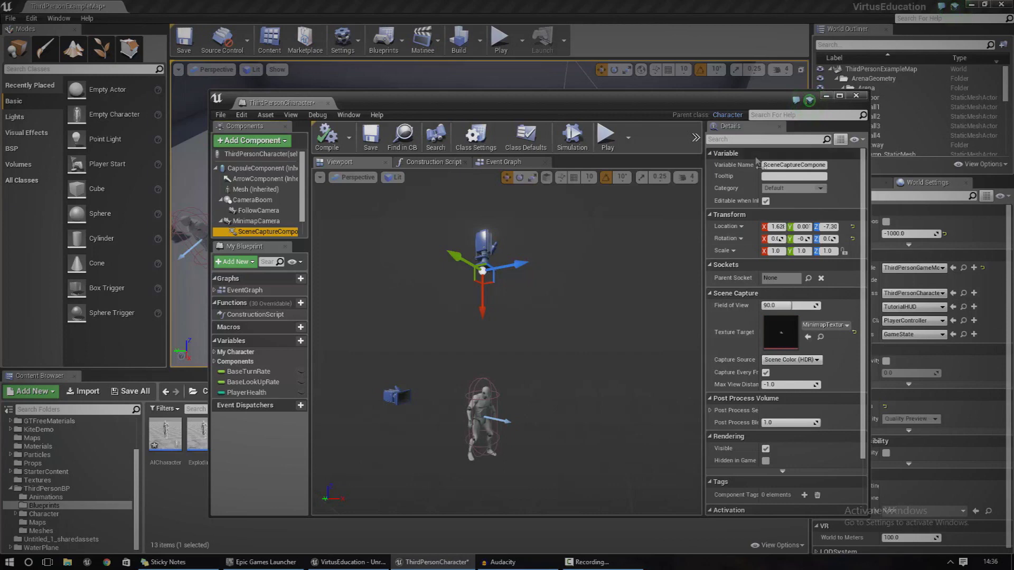
left_click(825, 326)
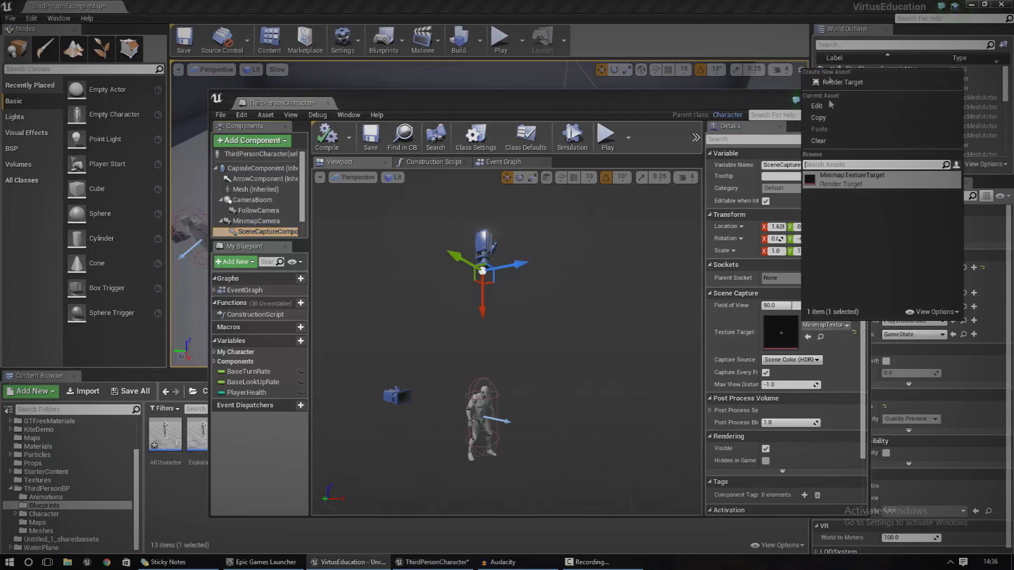
left_click(667, 102)
left_click_drag(668, 102, 548, 109)
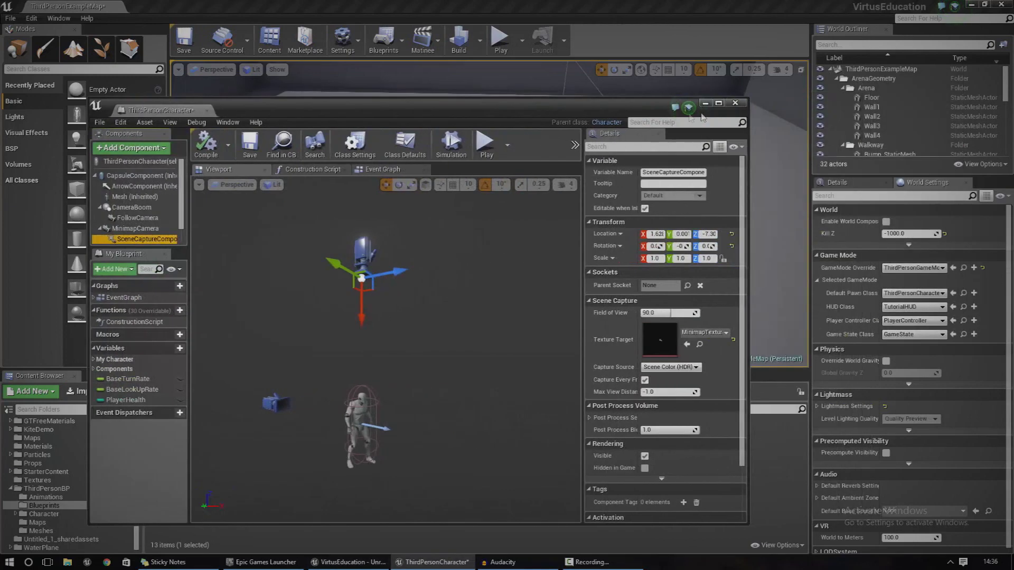
left_click(735, 103)
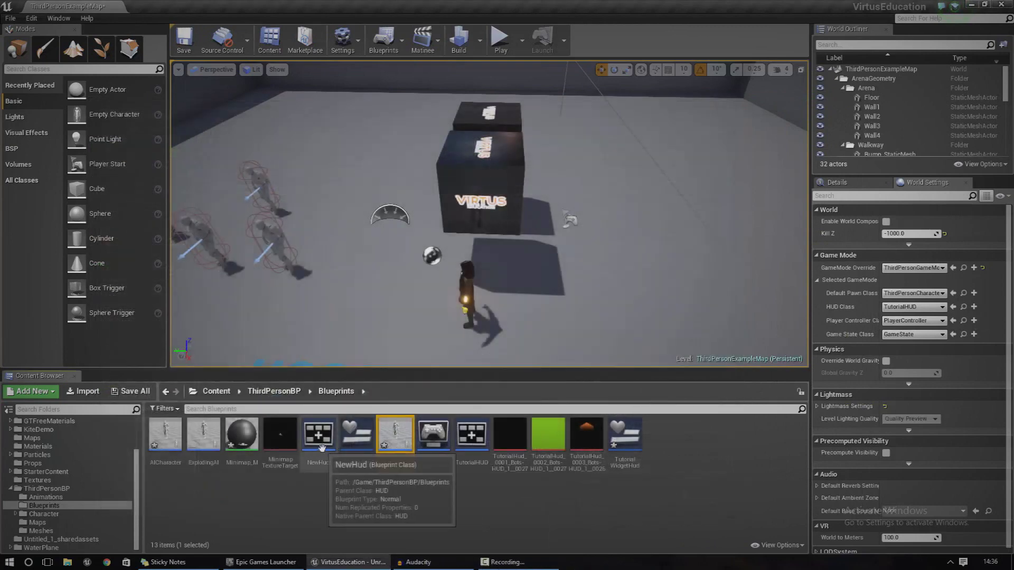
Look briefly at the Minimap_M material, inspect the minimap image in the TutorialWidgetHud designer, and close the widget
double_click(242, 434)
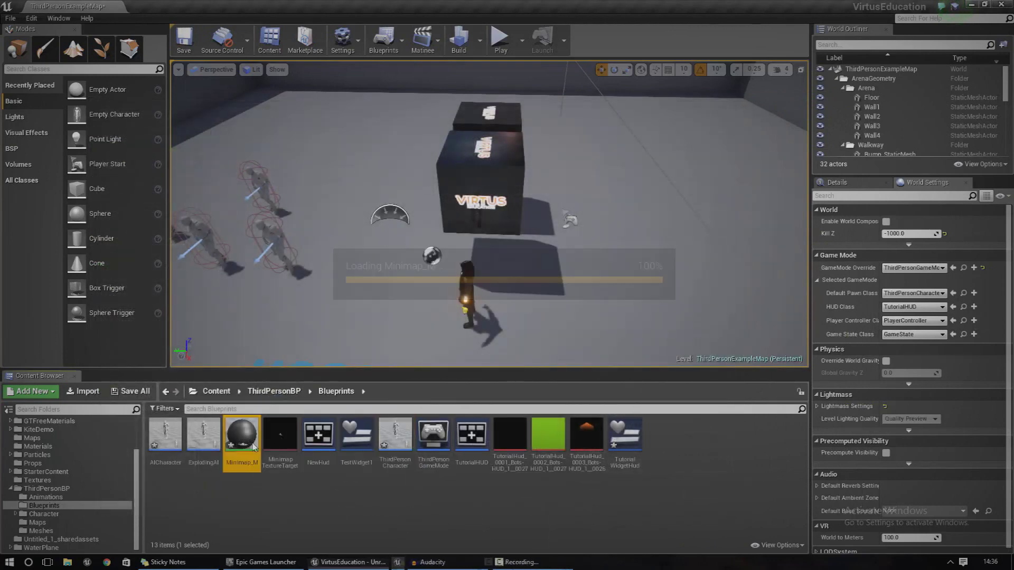
left_click(205, 111)
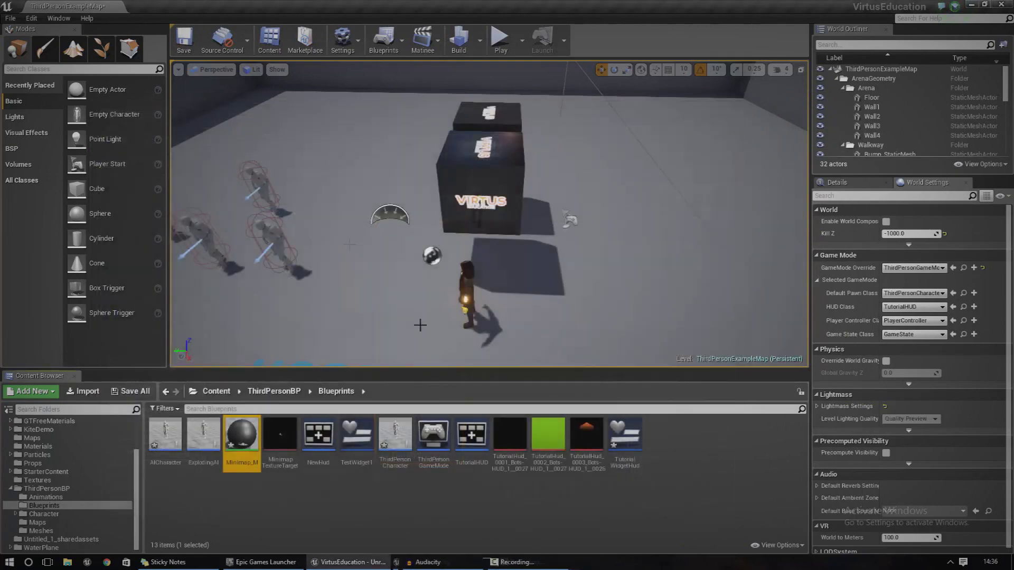
double_click(623, 443)
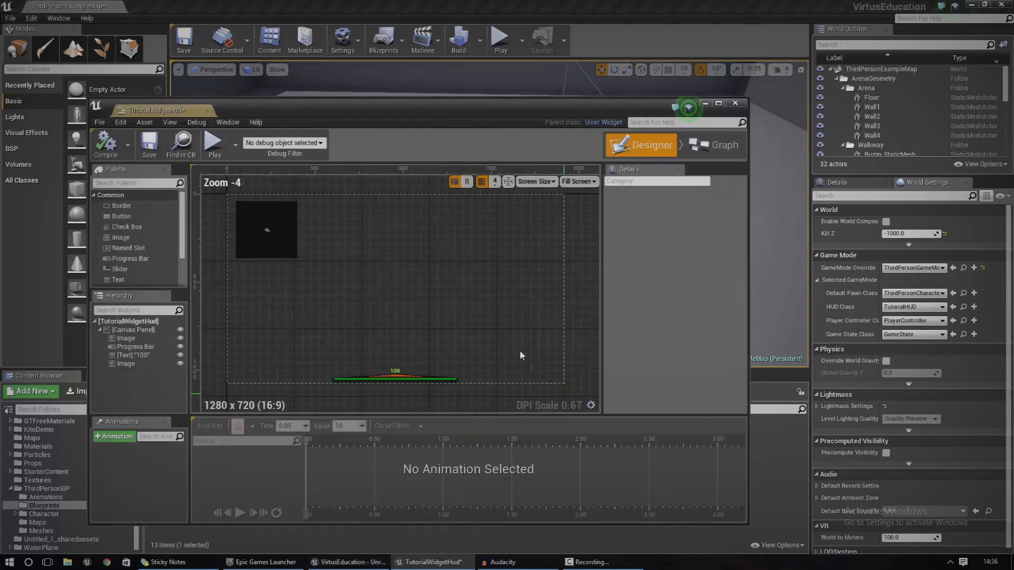
scroll(304, 234, "up", 3)
right_click_drag(303, 234, 430, 287)
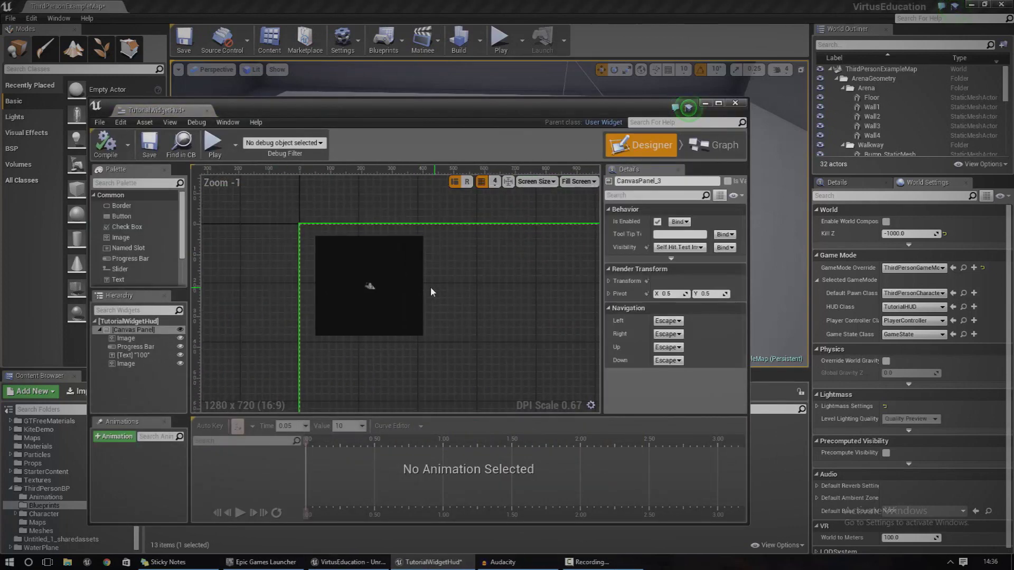
left_click(420, 293)
left_click(502, 326)
scroll(321, 266, "down", 6)
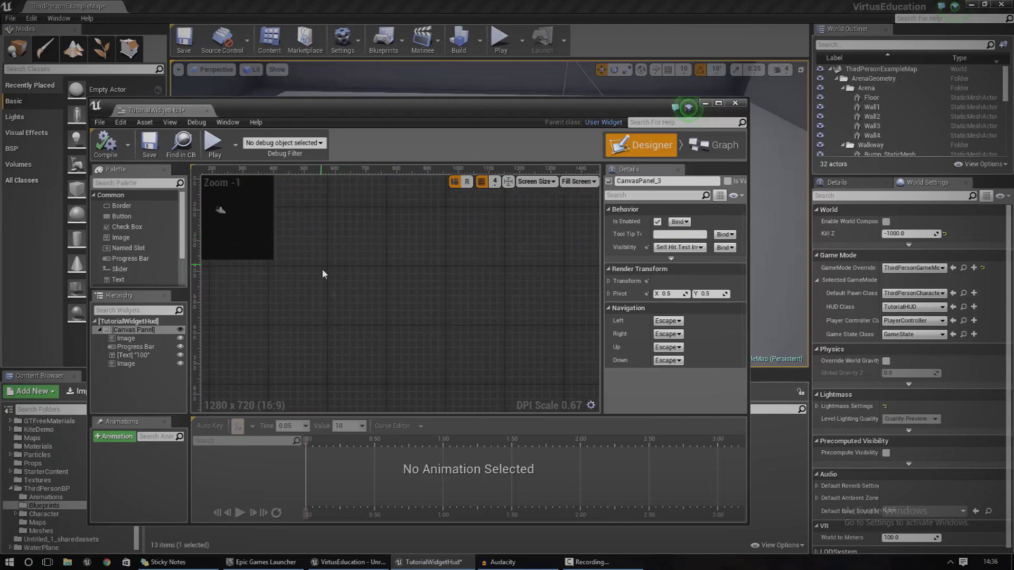
scroll(409, 308, "up", 3)
right_click_drag(367, 305, 418, 306)
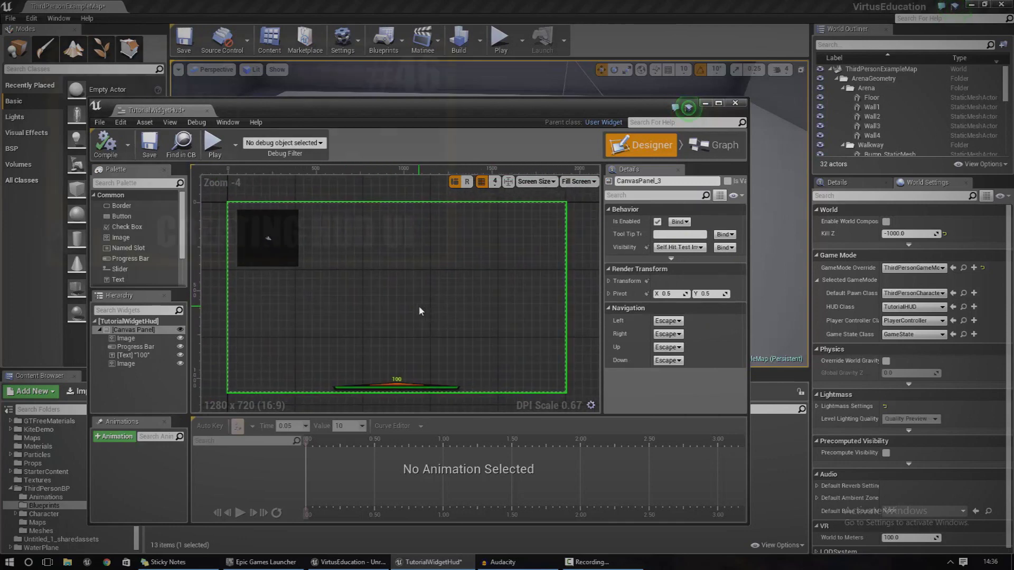
left_click(739, 106)
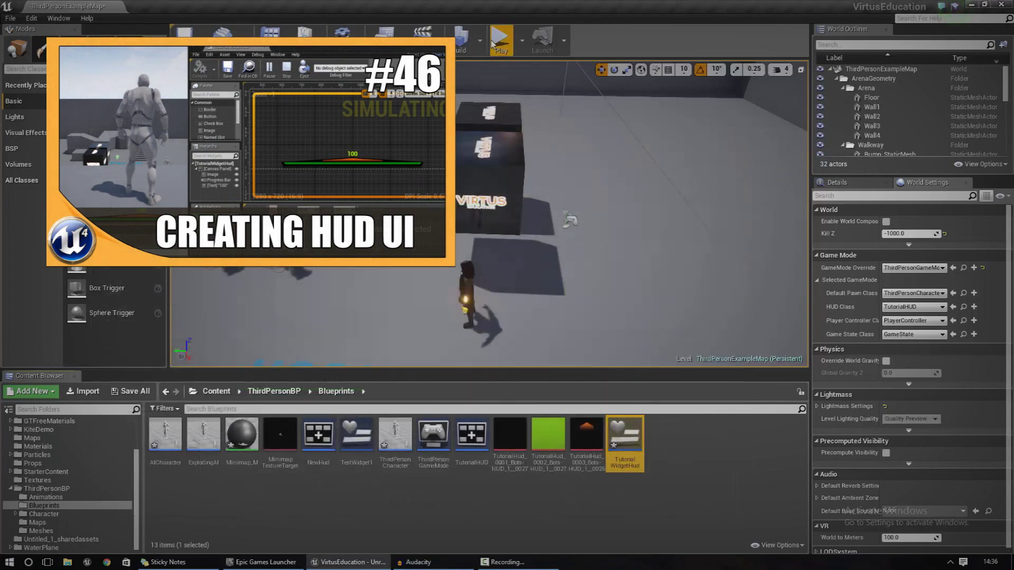
Play the level in the editor twice to check the HUD and minimap, ending each play session
left_click(493, 45)
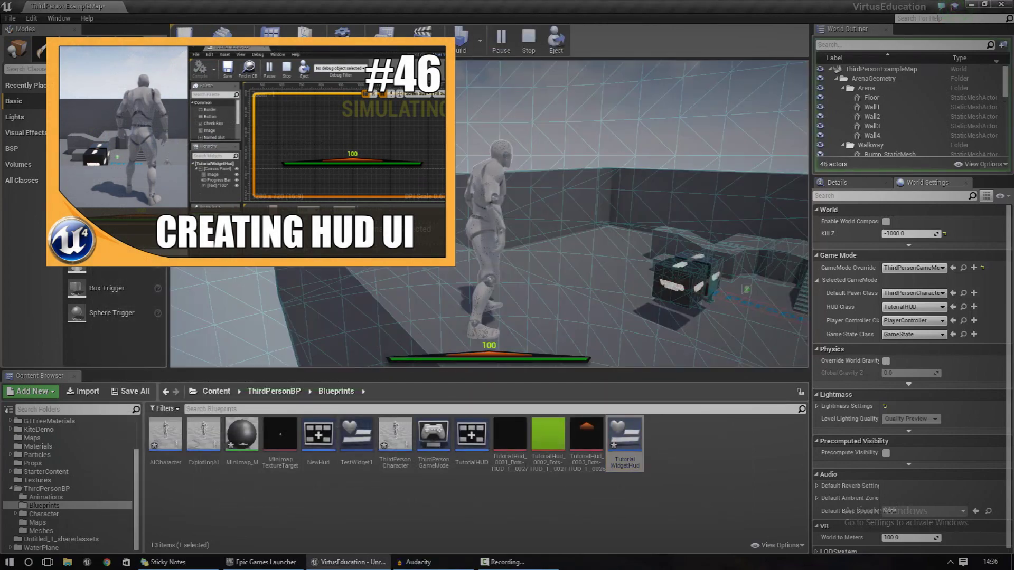
key("Escape")
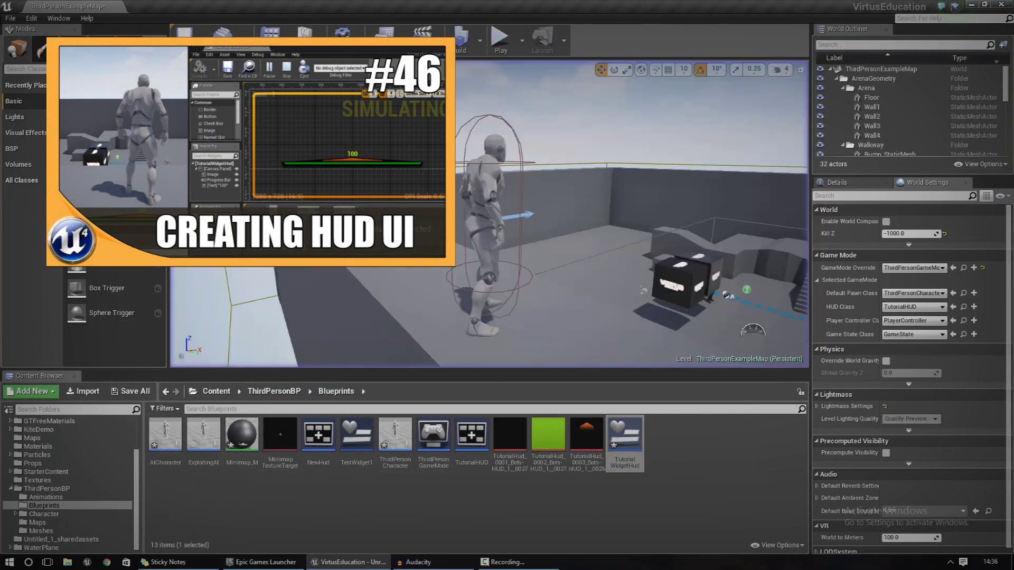
left_click(505, 50)
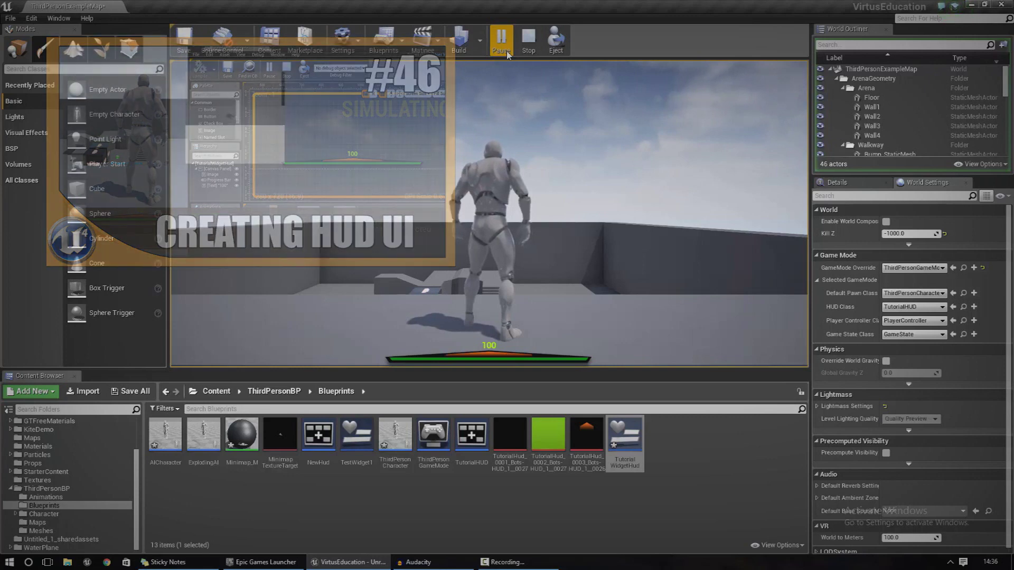
key("Escape")
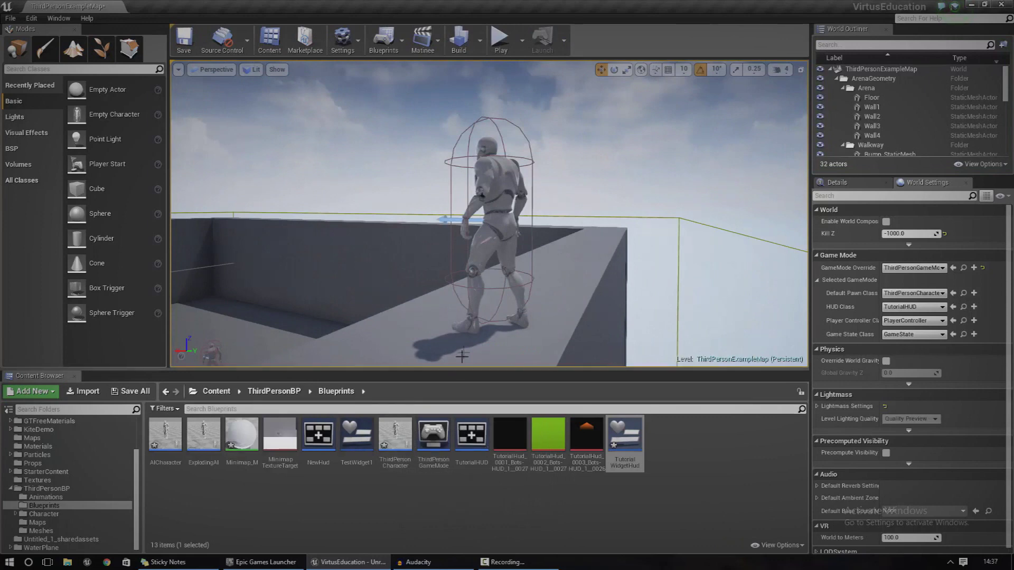
Open the ThirdPersonCharacter blueprint in an enlarged window and delete its MinimapCamera and SceneCaptureComponent2D components
double_click(395, 434)
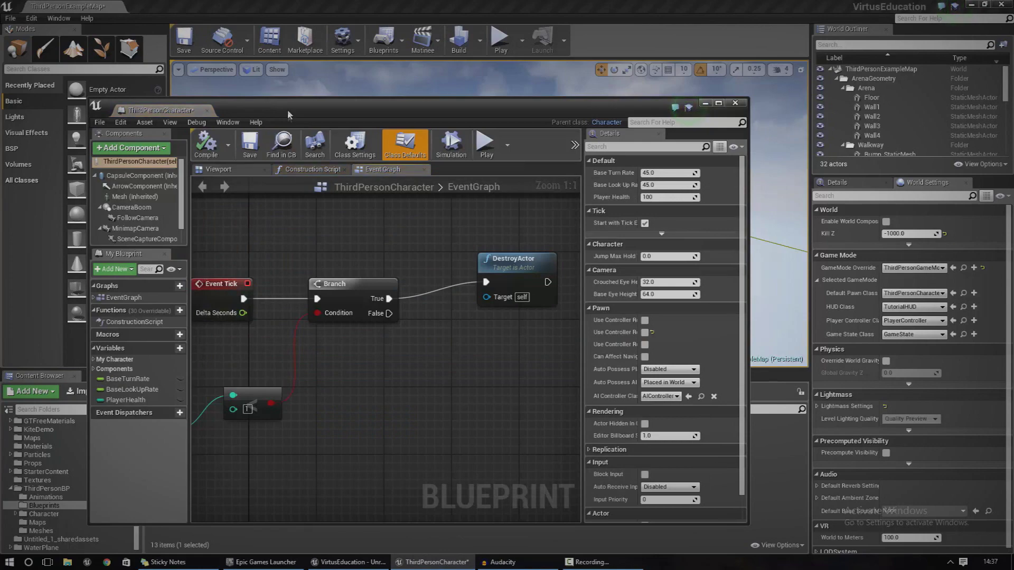
double_click(288, 115)
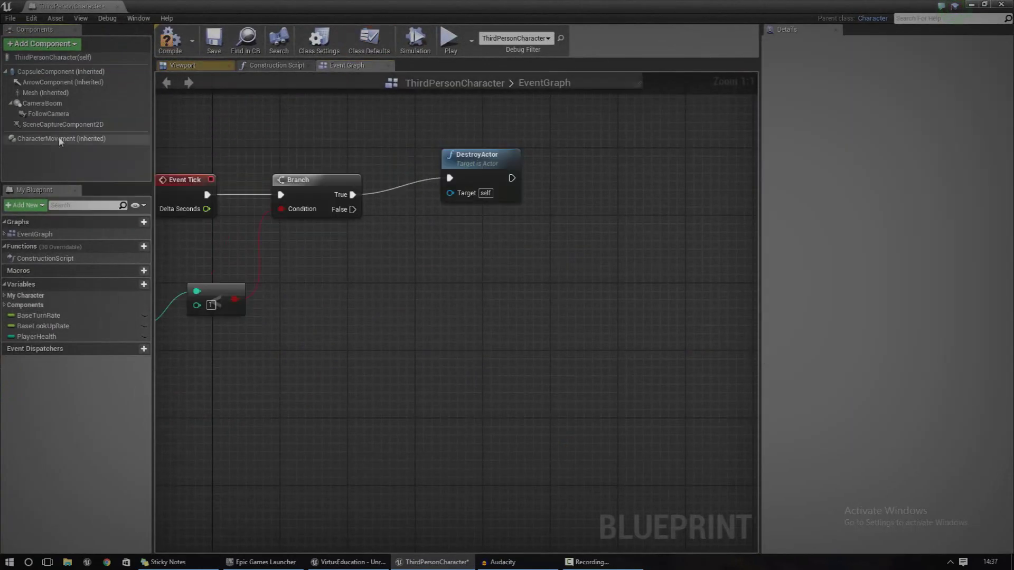
left_click(60, 124)
key("Delete")
Add a Camera component to the character, keeping its default name, with the blueprint's 3D view shown
left_click(58, 44)
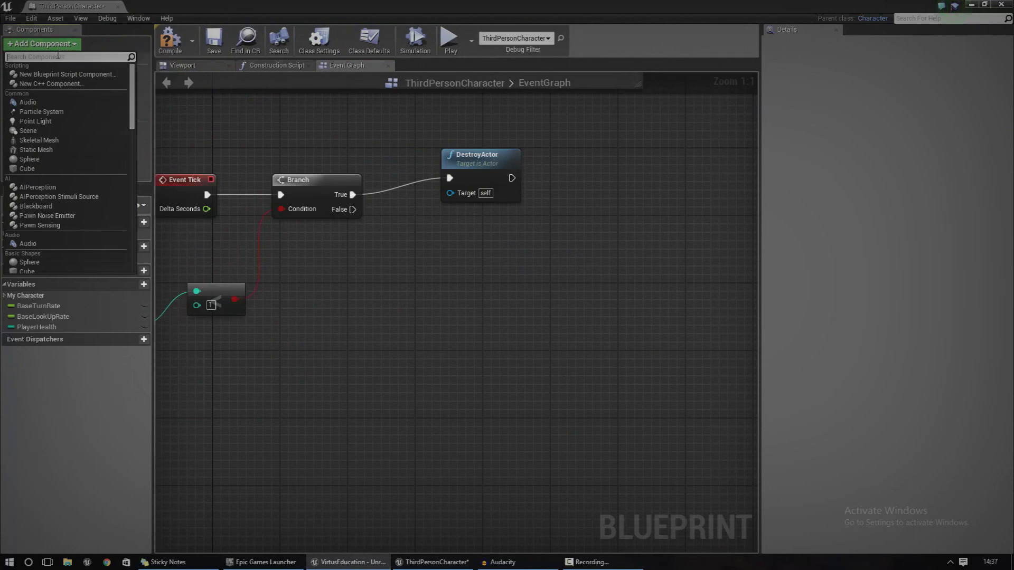
type("ca")
left_click(182, 68)
left_click(59, 49)
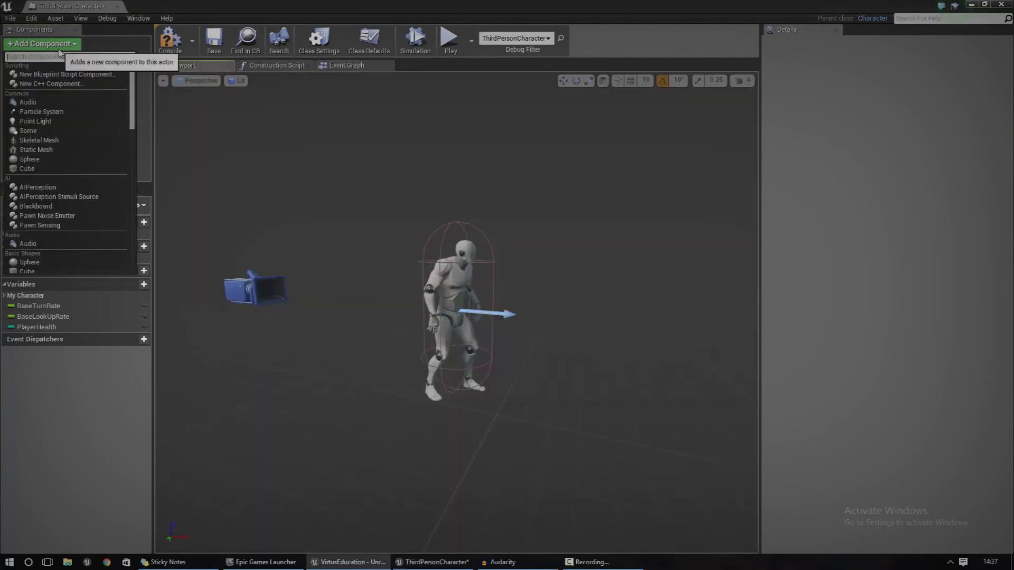
type("camera")
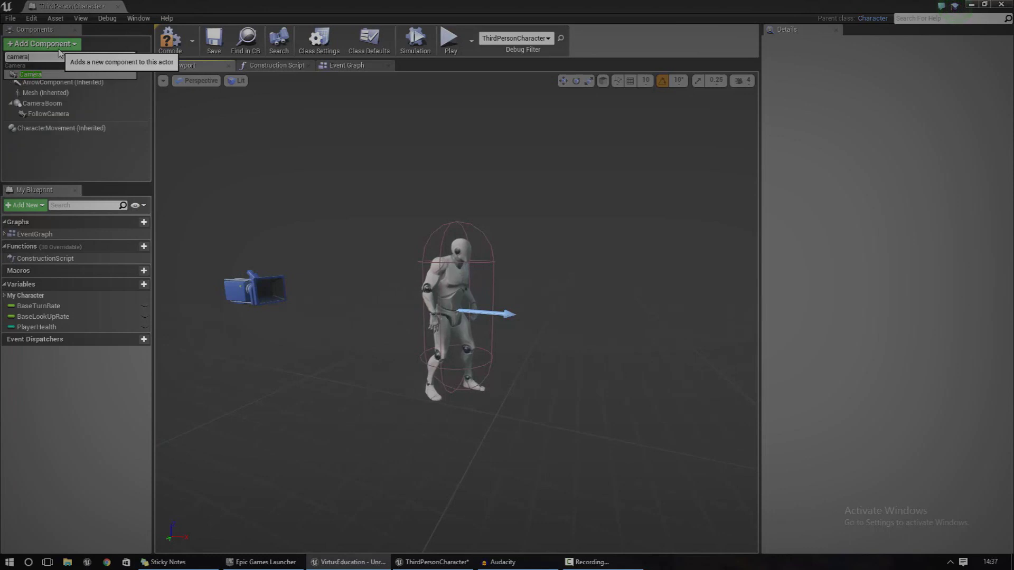
key("Return")
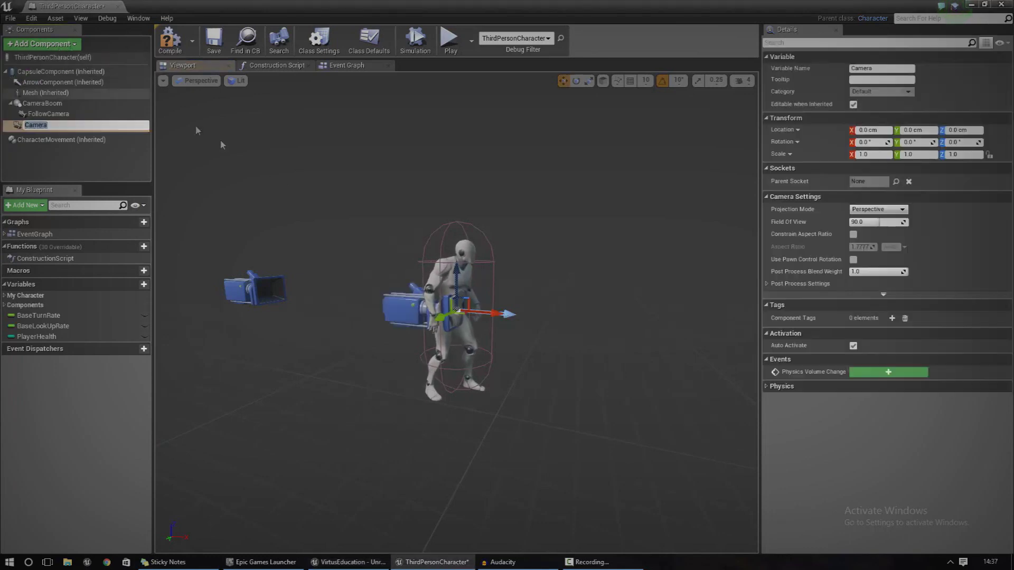
left_click(576, 82)
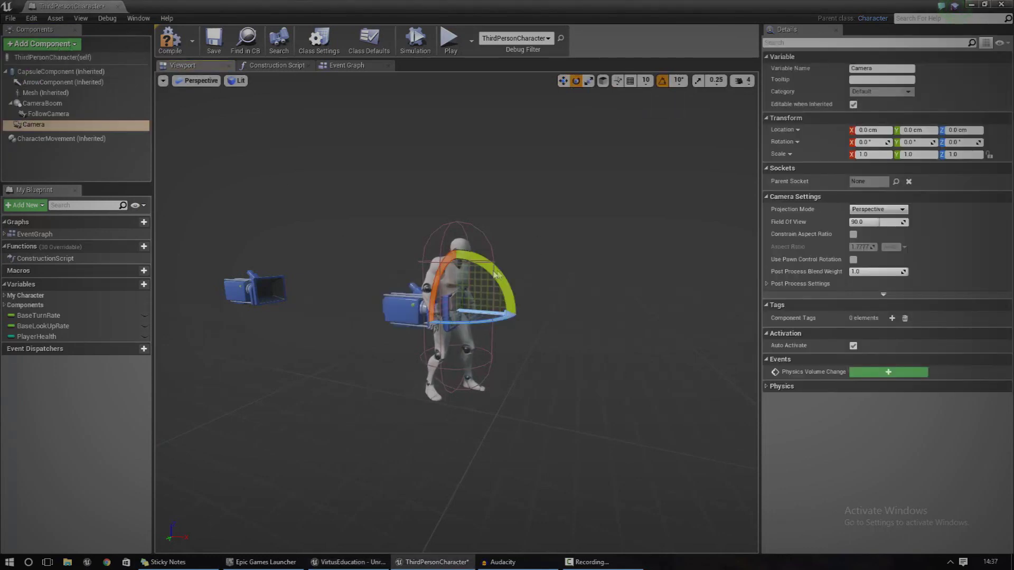
left_click(563, 81)
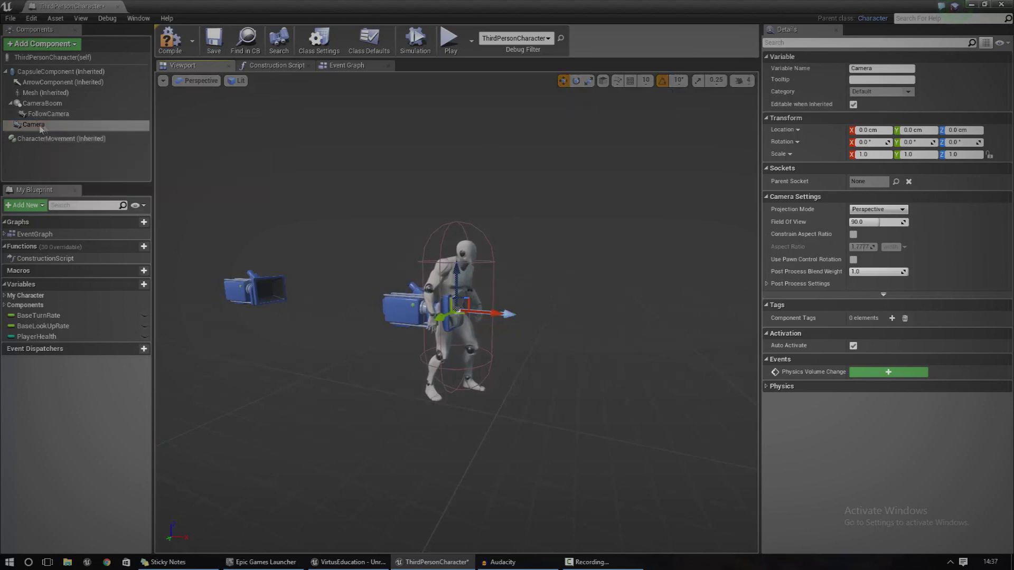
Add a Scene Capture Component 2D to the character and attach it to the new Camera component
left_click(43, 46)
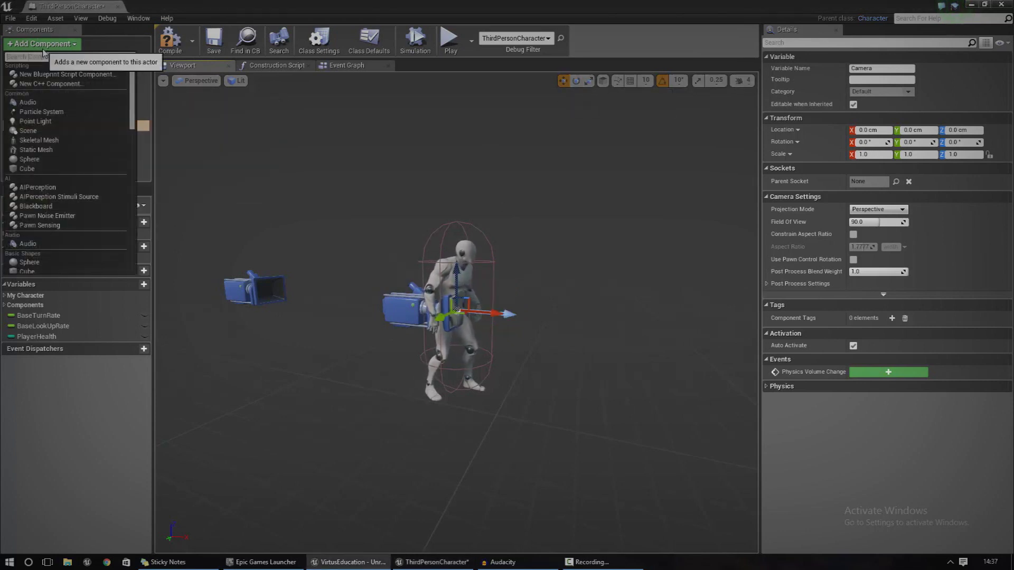
type("sce")
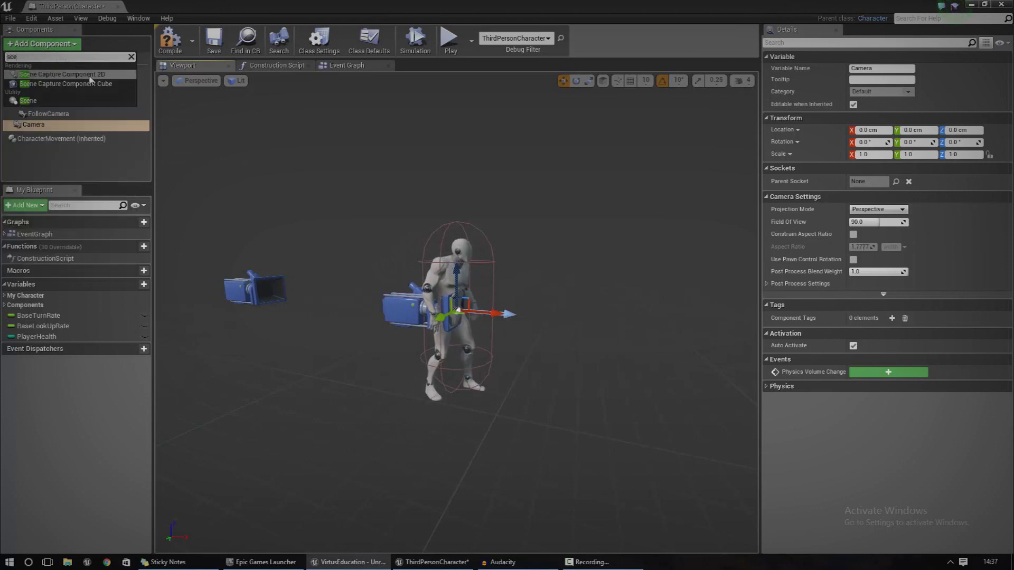
type("ne")
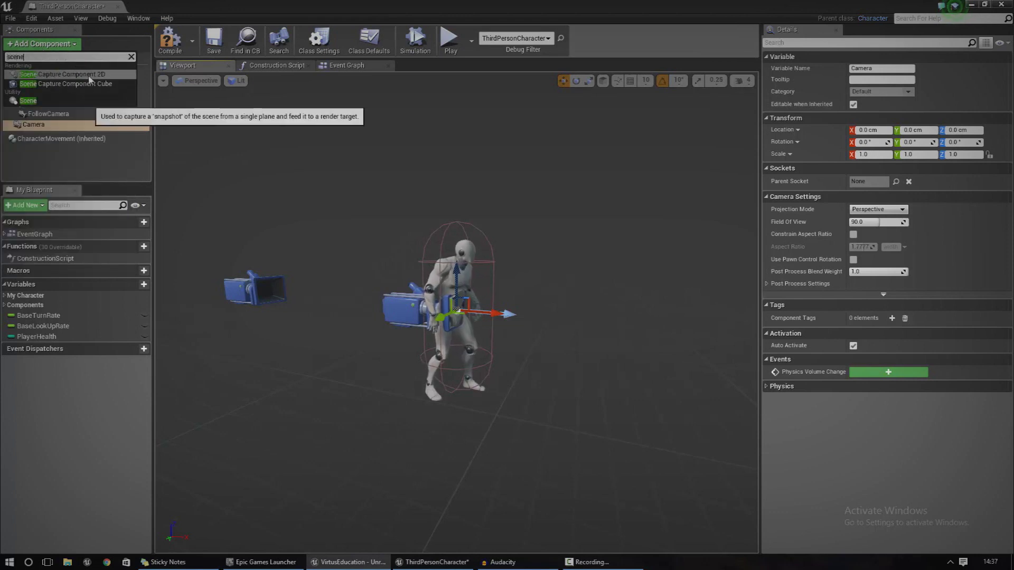
left_click(56, 74)
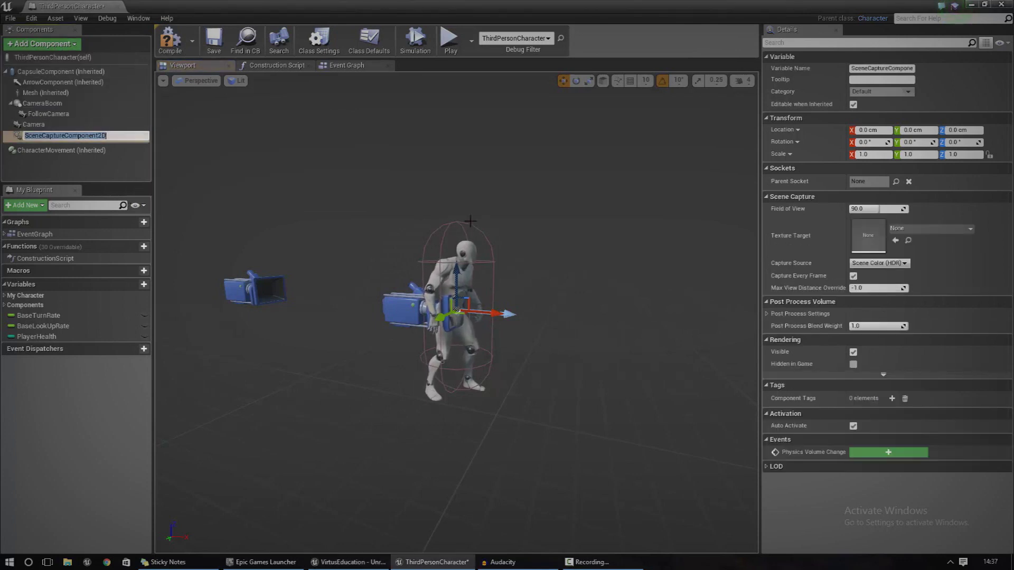
left_click_drag(39, 144, 45, 130)
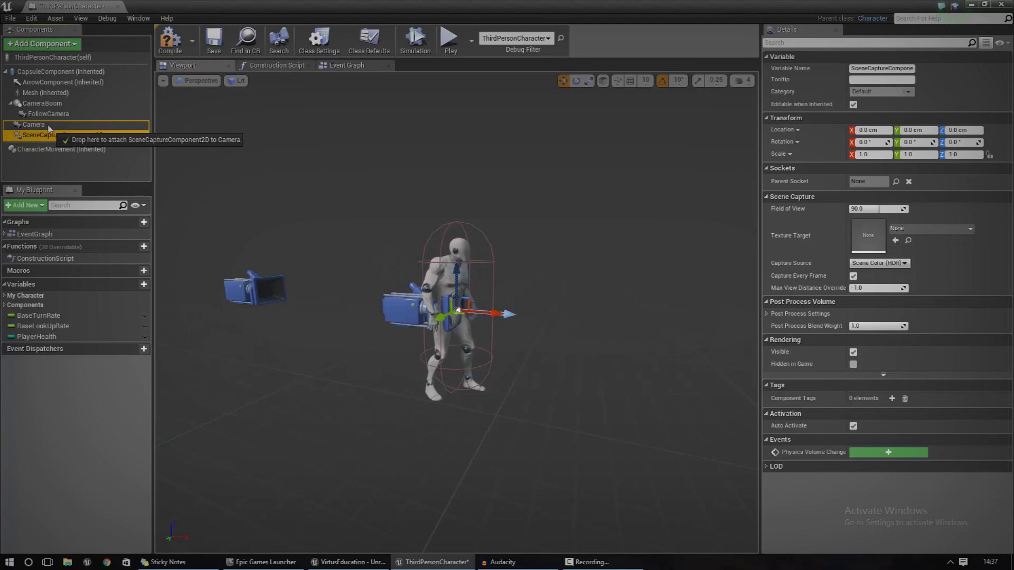
left_click_drag(49, 128, 47, 128)
Rotate the Camera to a pitch of -90° so it faces down, and raise it about 426 cm above the character
left_click(37, 124)
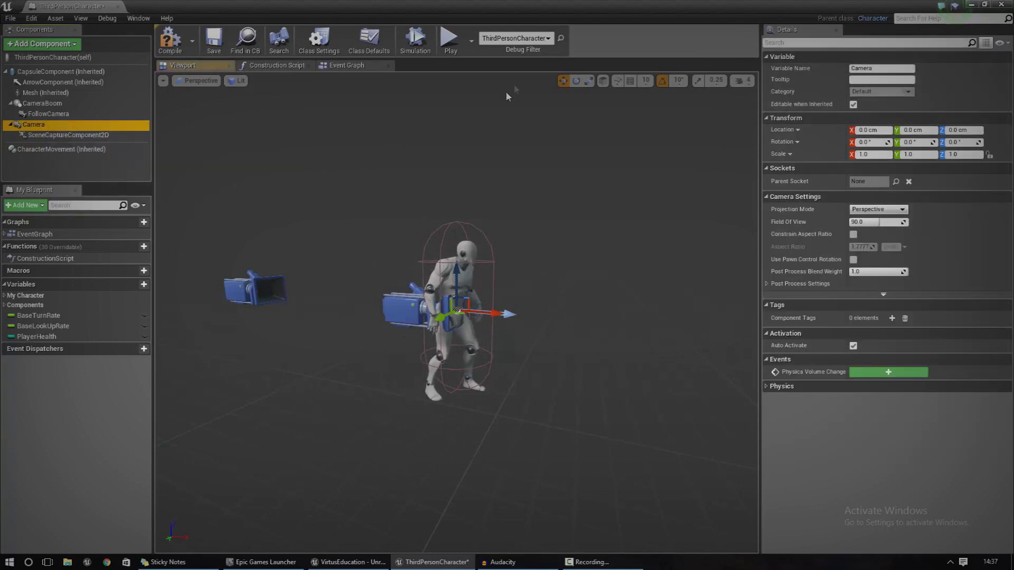
left_click(577, 81)
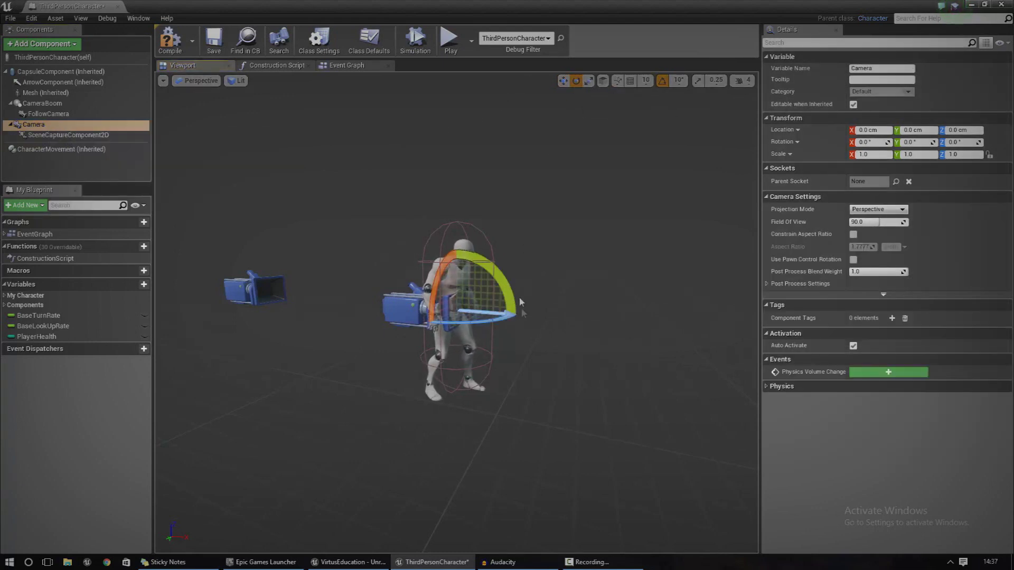
right_click_drag(511, 284, 510, 284)
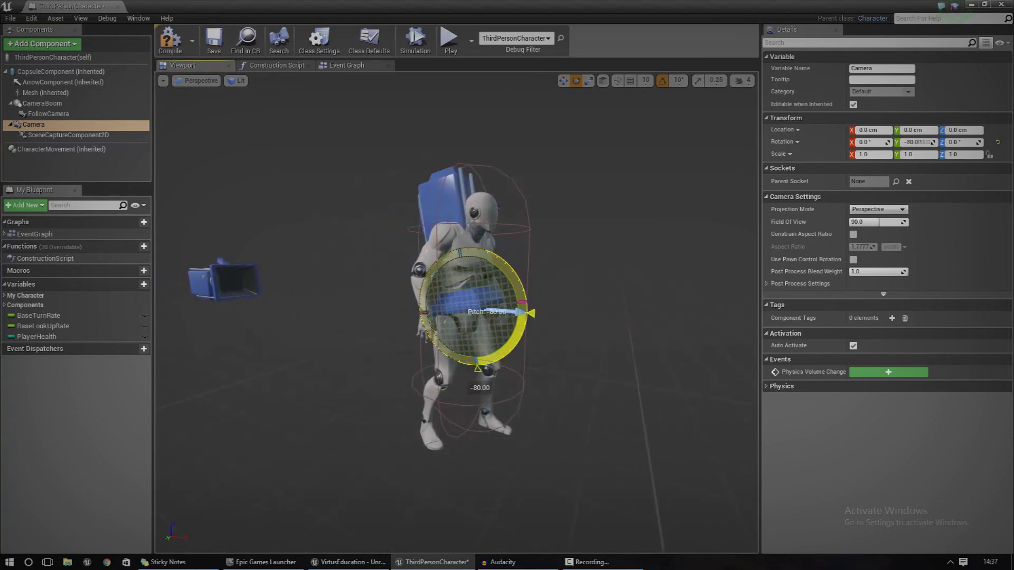
left_click(563, 81)
scroll(458, 422, "down", 5)
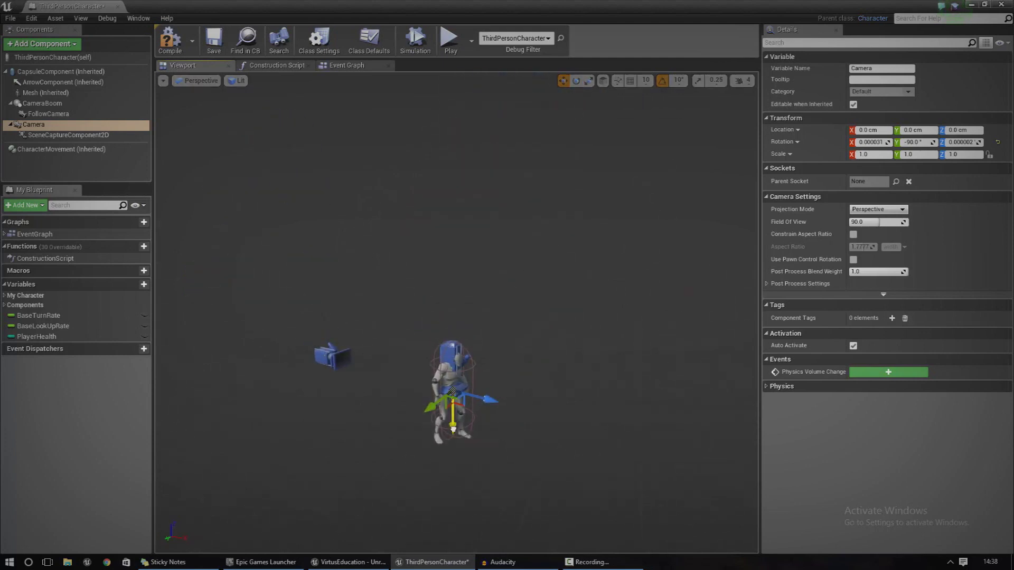
left_click_drag(460, 389, 472, 296)
left_click_drag(477, 244, 478, 193)
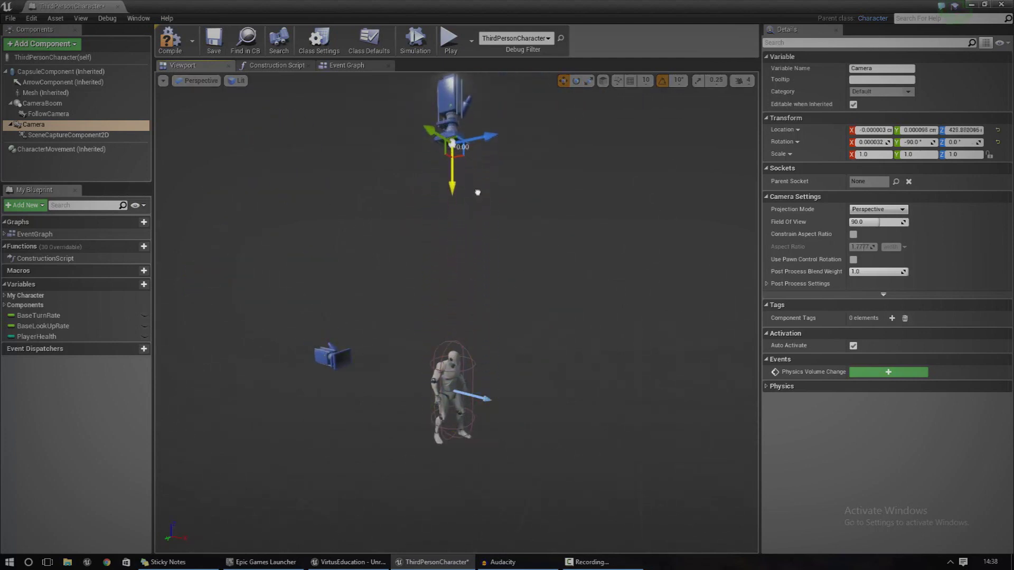
Minimize the character blueprint and delete the Minimap_M material and MinimapTextureTarget render target from the Blueprints folder
left_click(68, 135)
left_click_drag(692, 4, 467, 79)
left_click(751, 80)
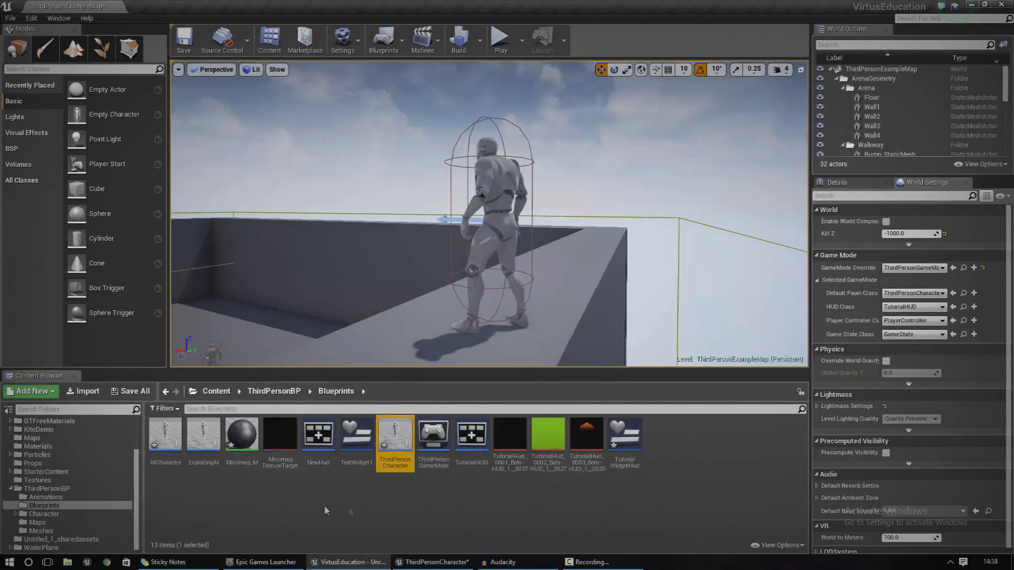
left_click(273, 454)
left_click(238, 455, "ctrl")
left_click(279, 455)
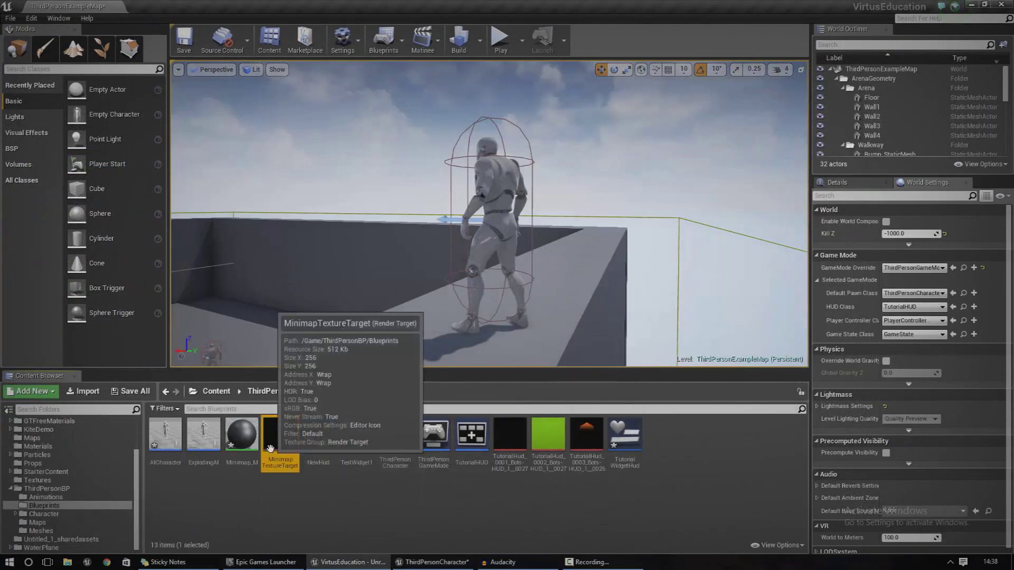
left_click(250, 450, "ctrl")
right_click(265, 447)
left_click(307, 333)
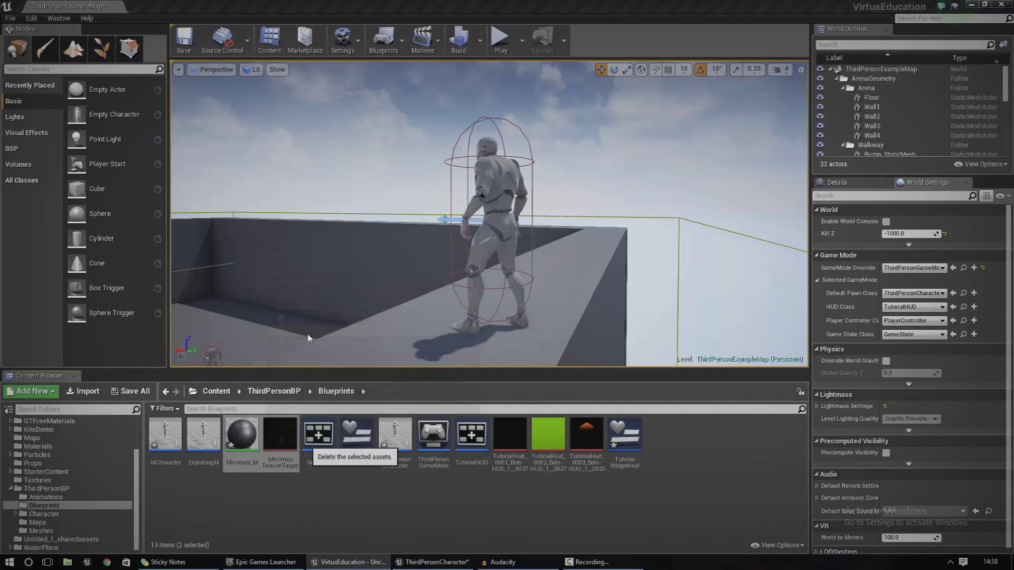
left_click(409, 448)
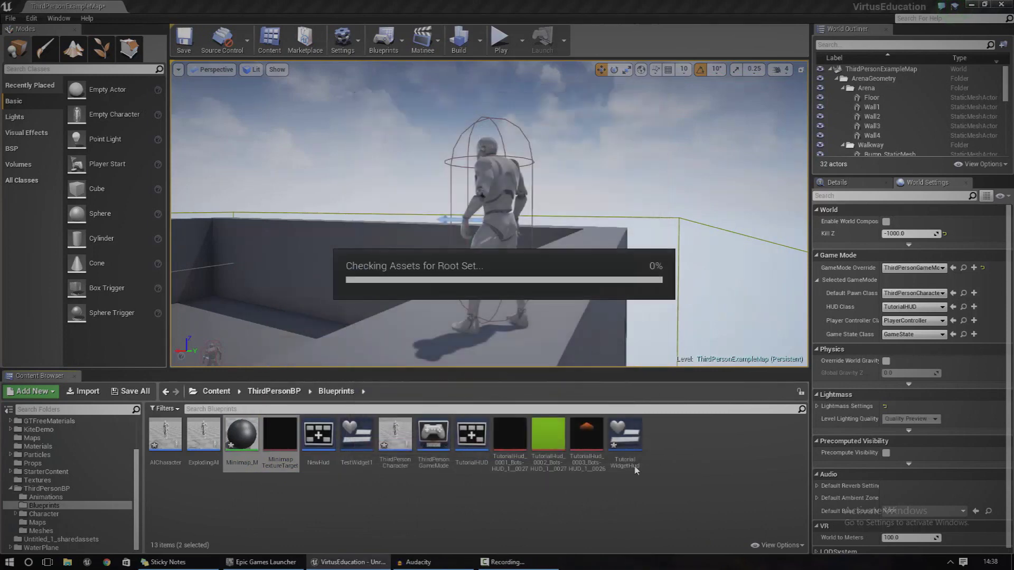
Create a new render target in the Blueprints folder
right_click(659, 456)
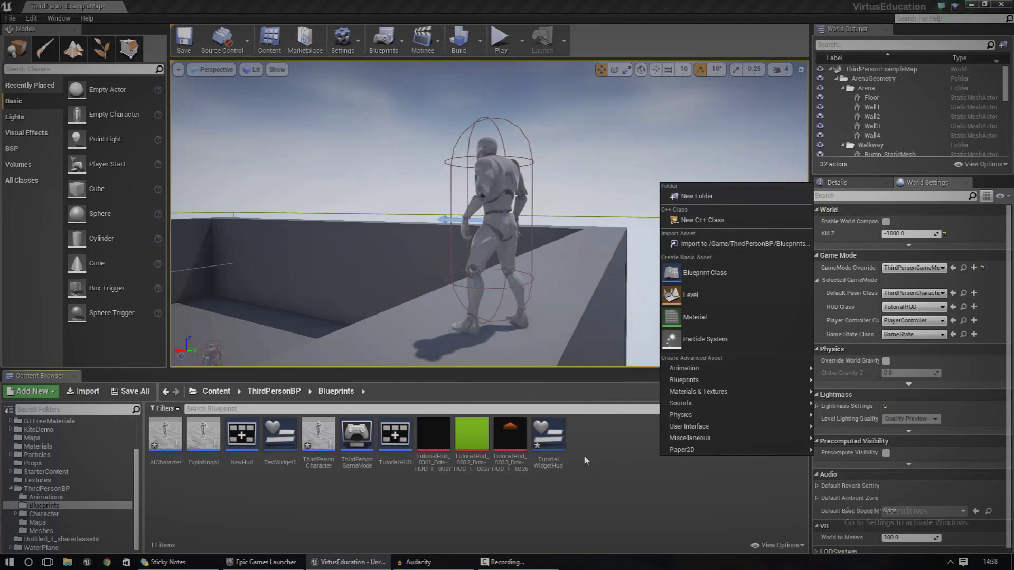
mouse_move(709, 393)
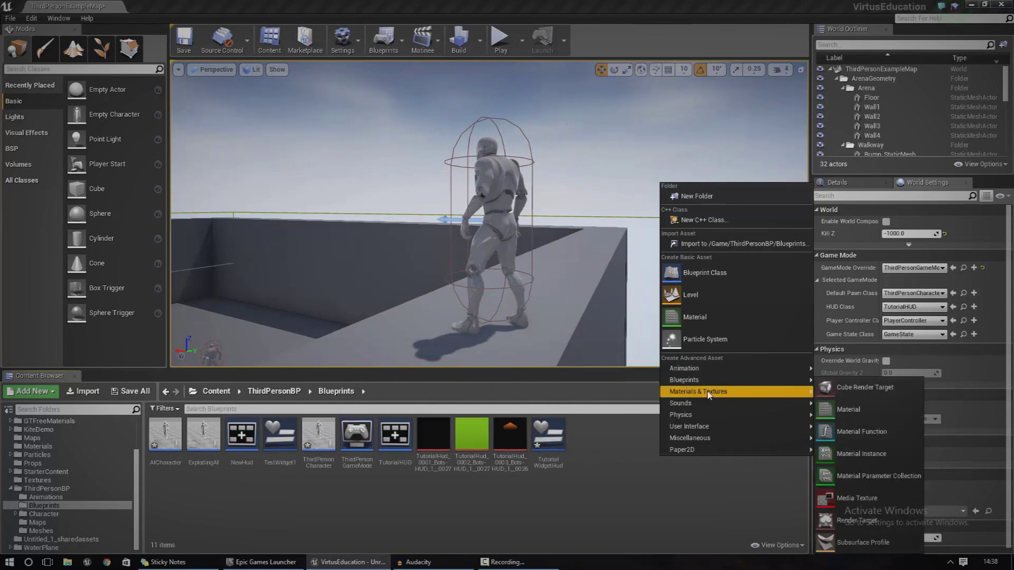
left_click(840, 525)
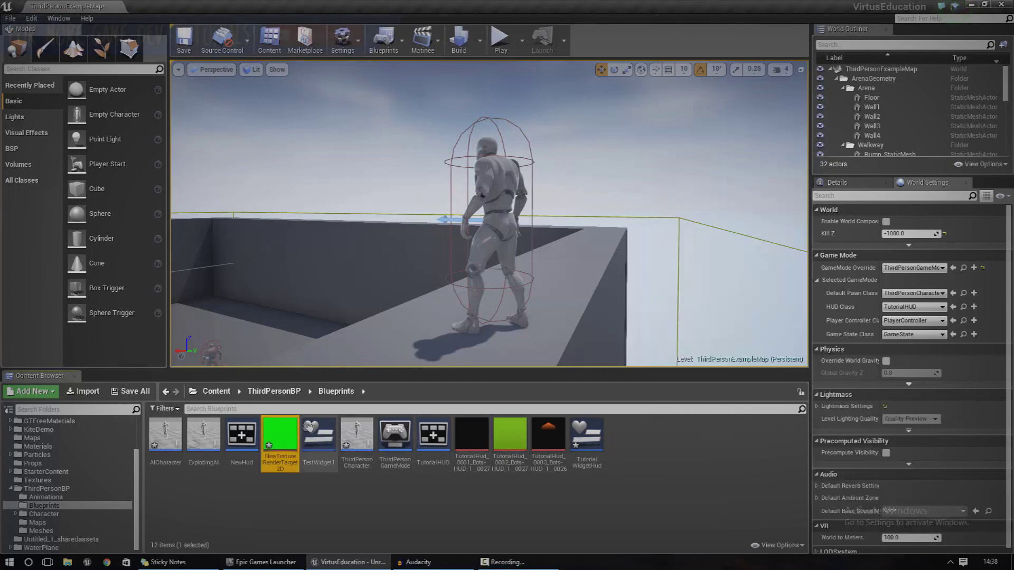
Set the new render target's compression to UserInterface2D (RGBA), save it and close its editor
double_click(286, 430)
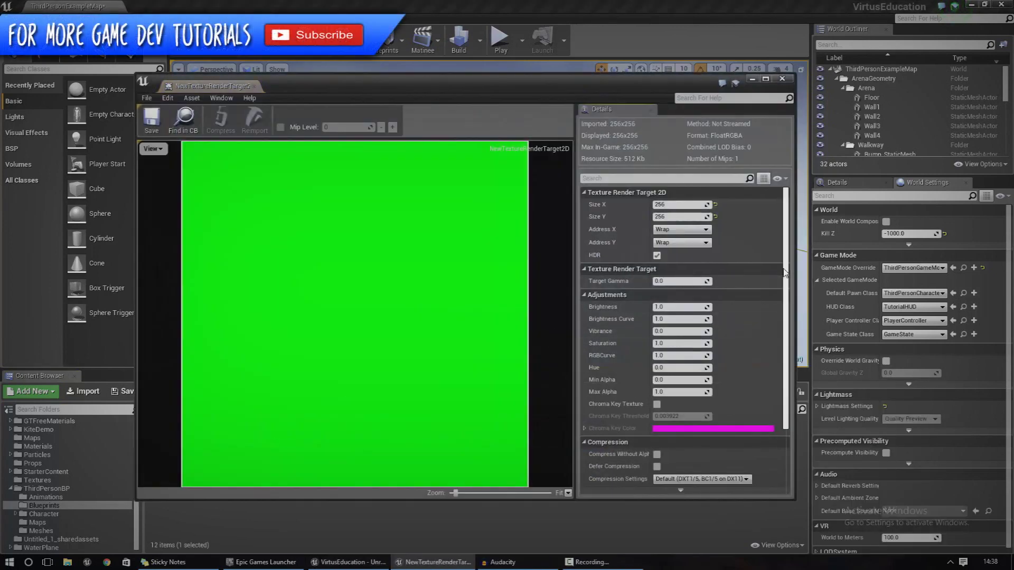
left_click_drag(785, 276, 784, 310)
scroll(783, 311, "down", 2)
left_click(688, 378)
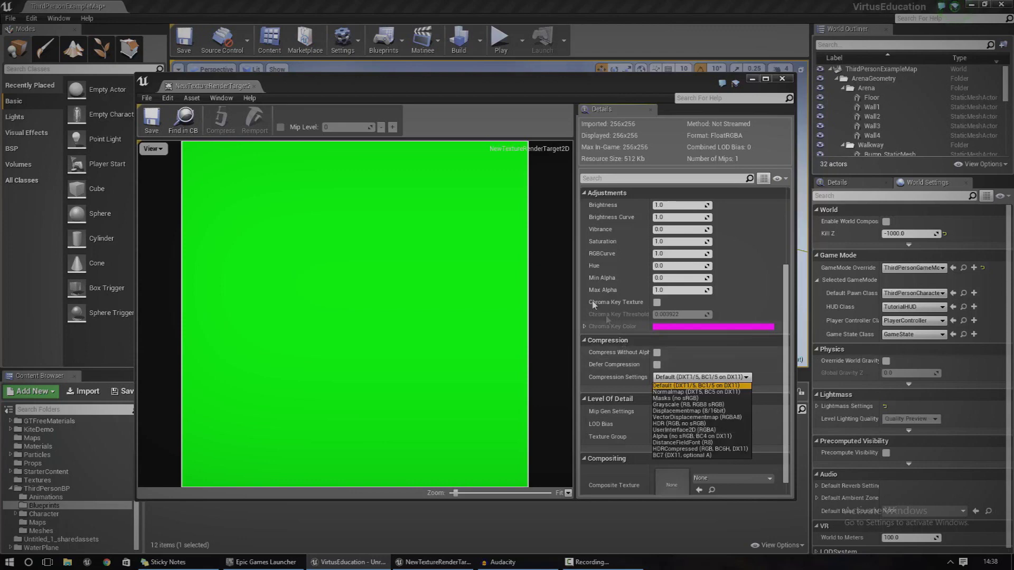
left_click(683, 431)
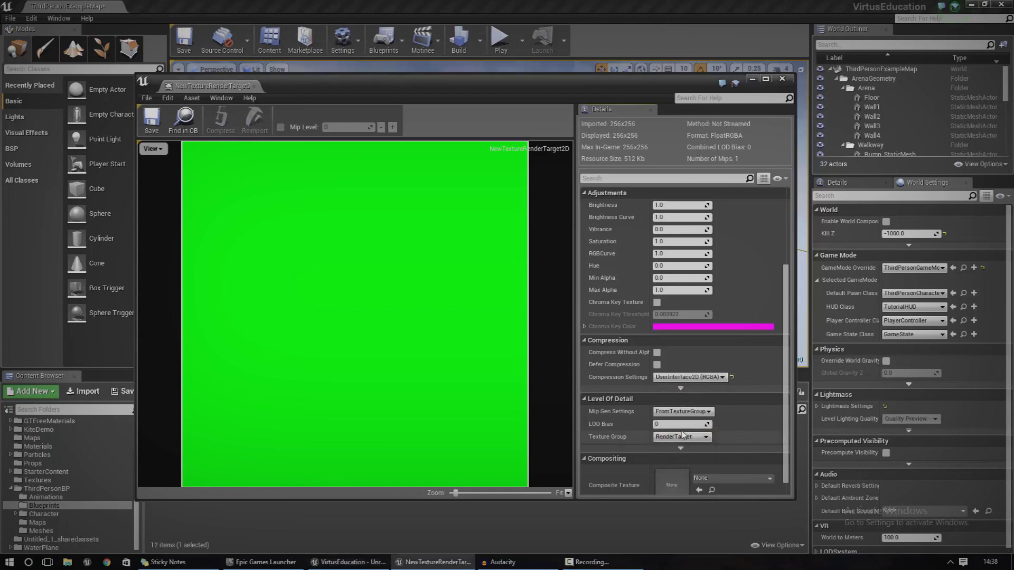
left_click(152, 118)
left_click(253, 86)
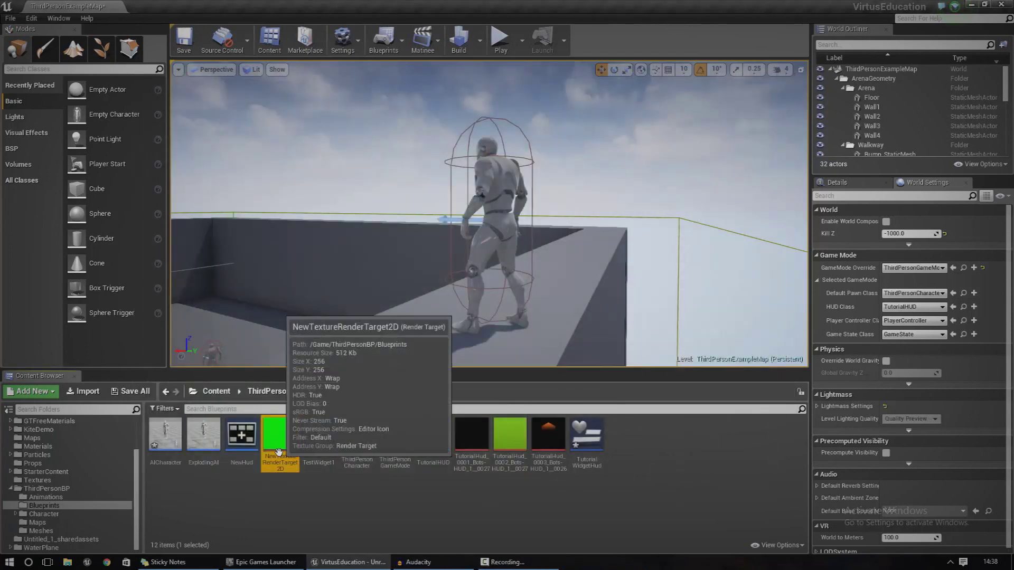
Rename the new render target as Minimap_Texture
right_click(278, 452)
left_click(325, 299)
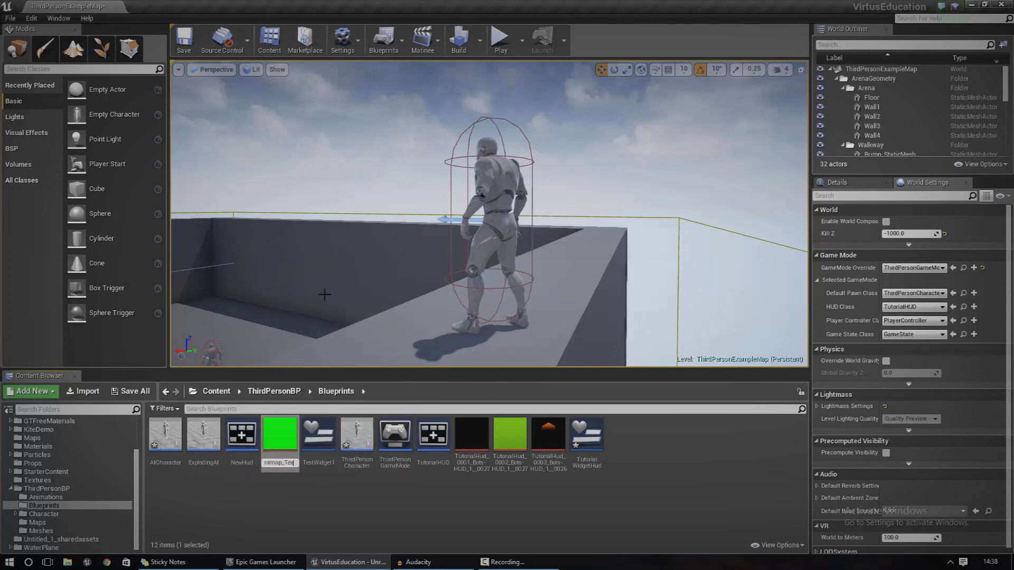
key("Return")
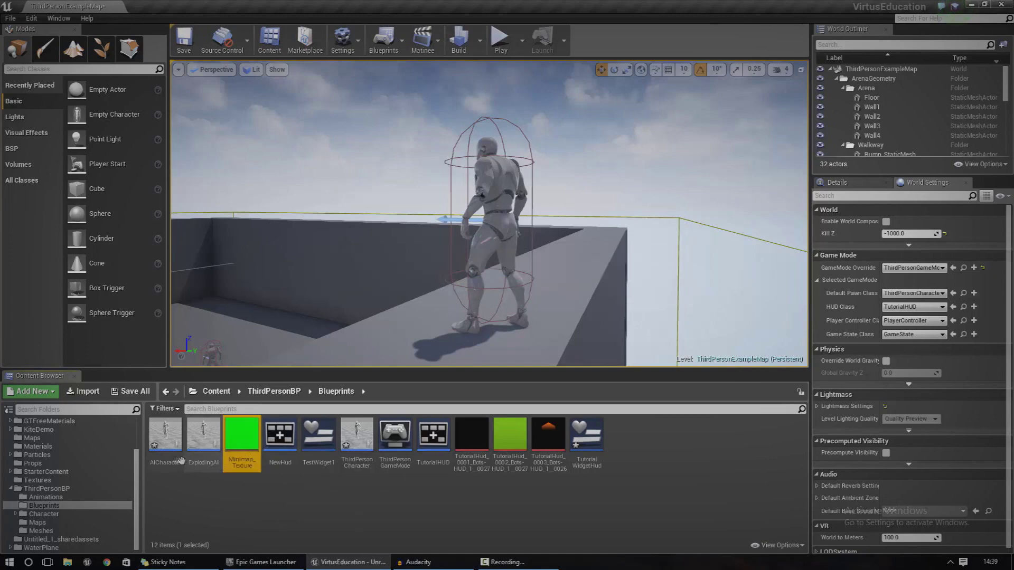
Open the ThirdPersonCharacter blueprint and assign Minimap_Texture as the texture target of its scene capture component
double_click(356, 436)
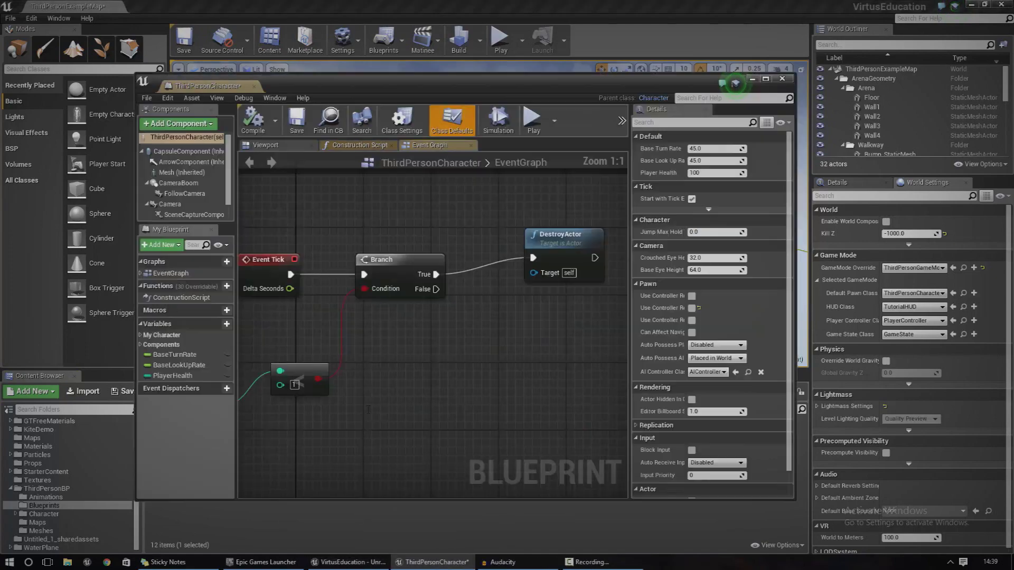
left_click_drag(429, 88, 601, 65)
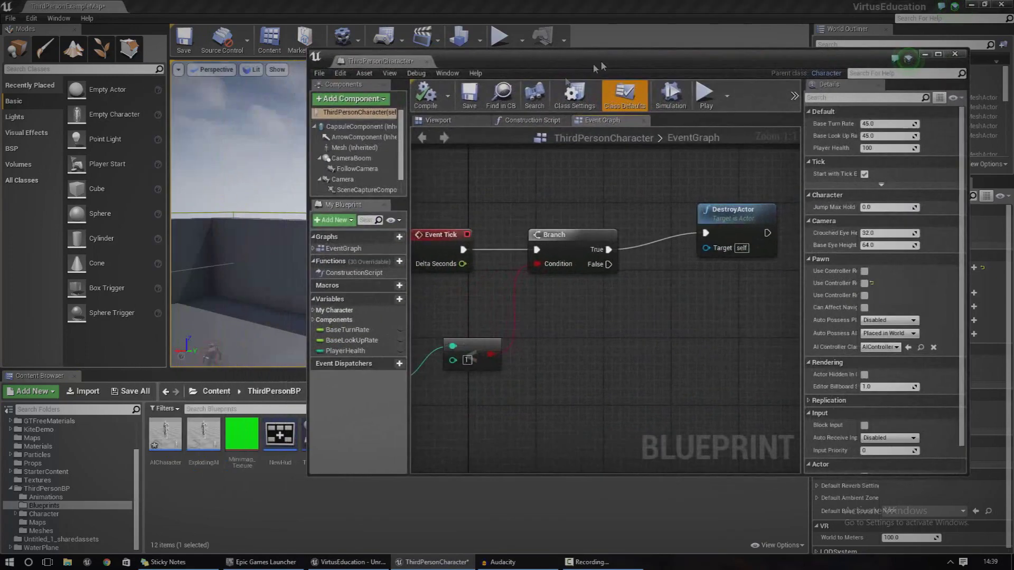
left_click(438, 121)
left_click(366, 190)
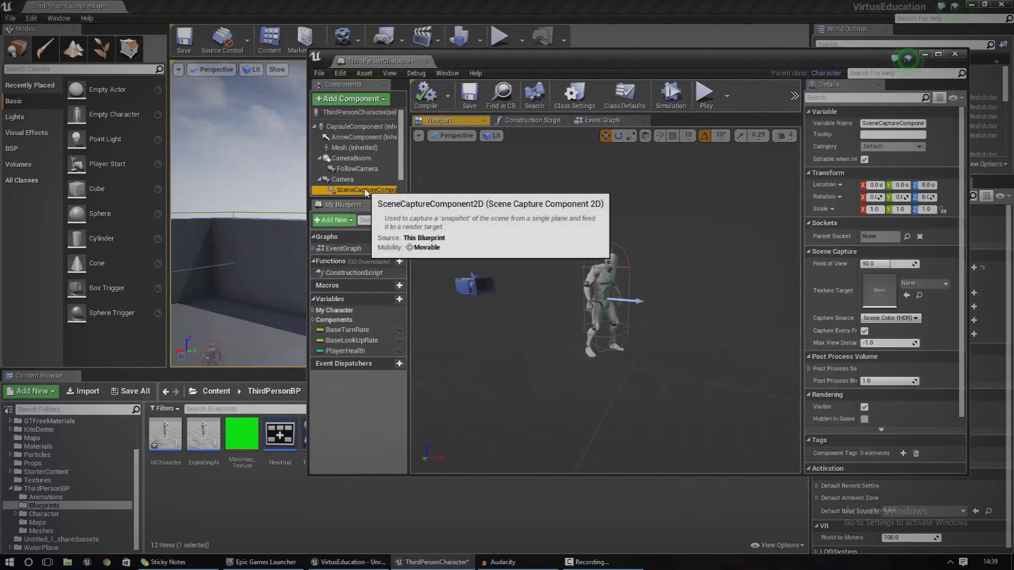
left_click_drag(611, 62, 597, 15)
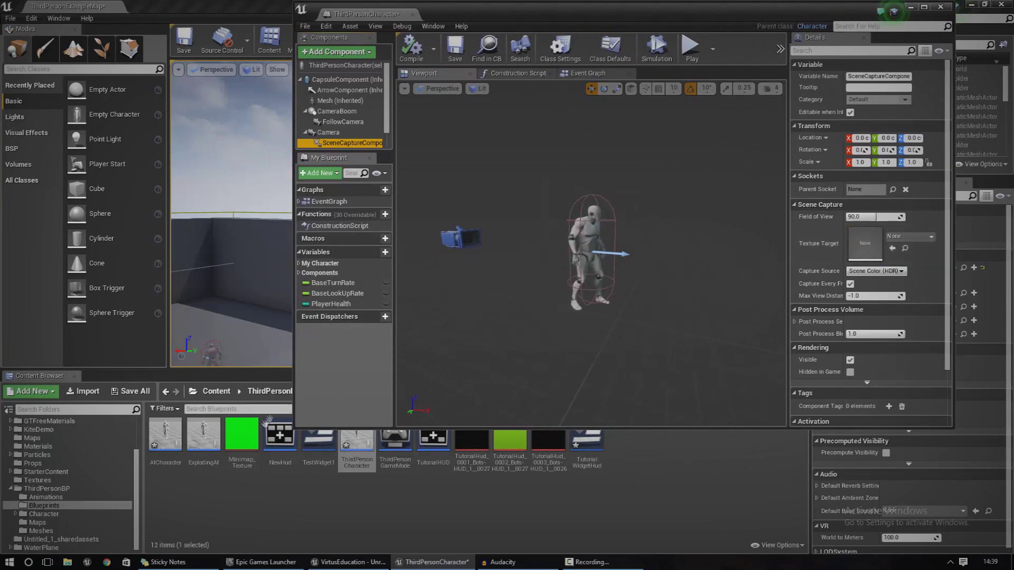
left_click(242, 434)
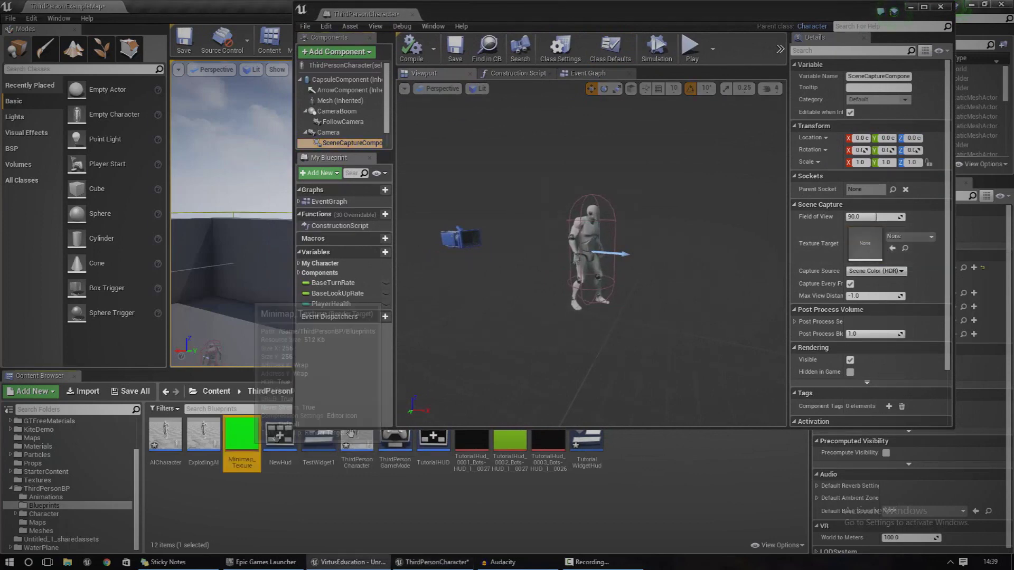
left_click(892, 249)
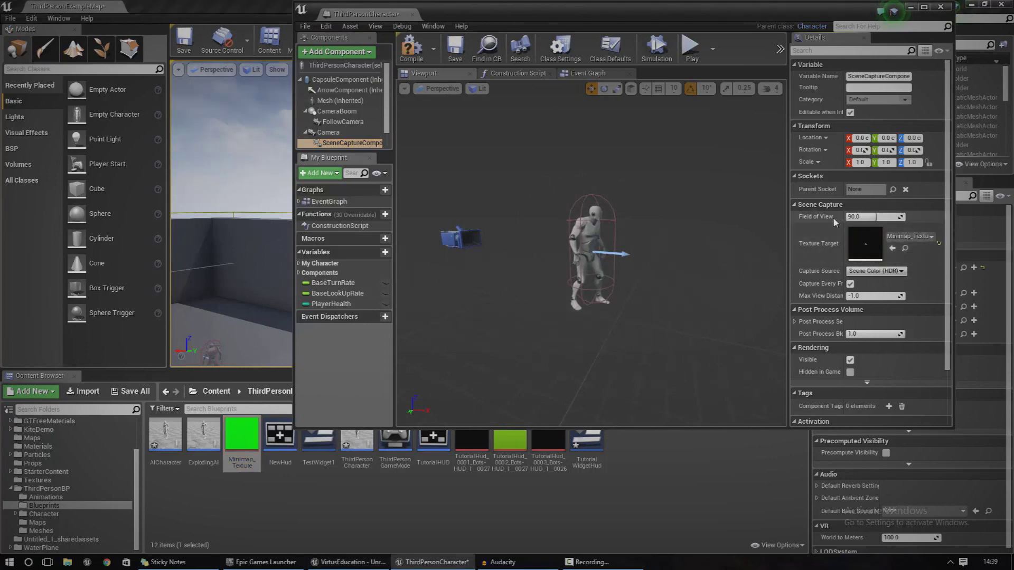
Compile the ThirdPersonCharacter blueprint and close it
right_click_drag(688, 215, 702, 113)
right_click_drag(571, 245, 561, 281)
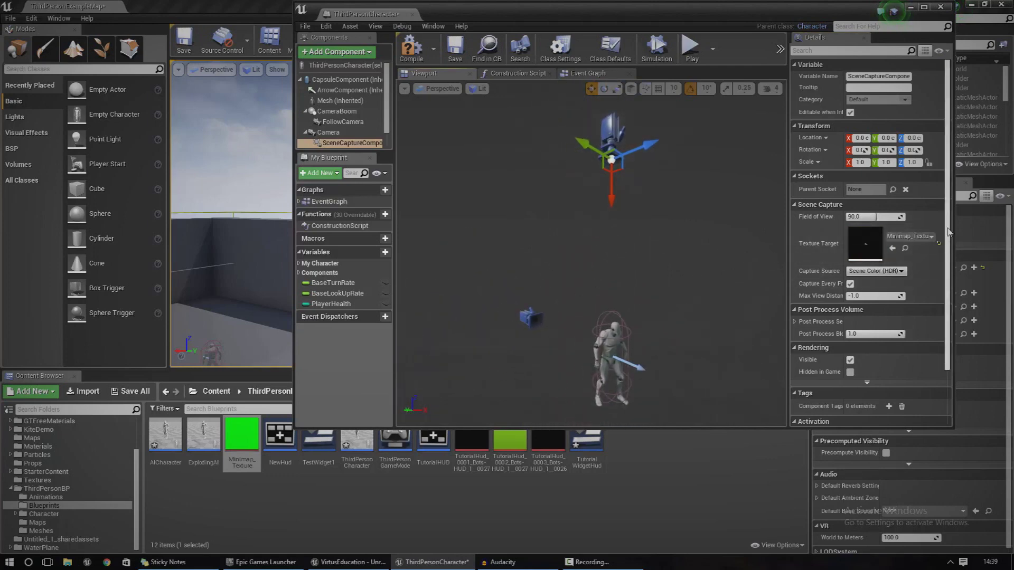
scroll(945, 242, "down", 1)
scroll(940, 254, "down", 3)
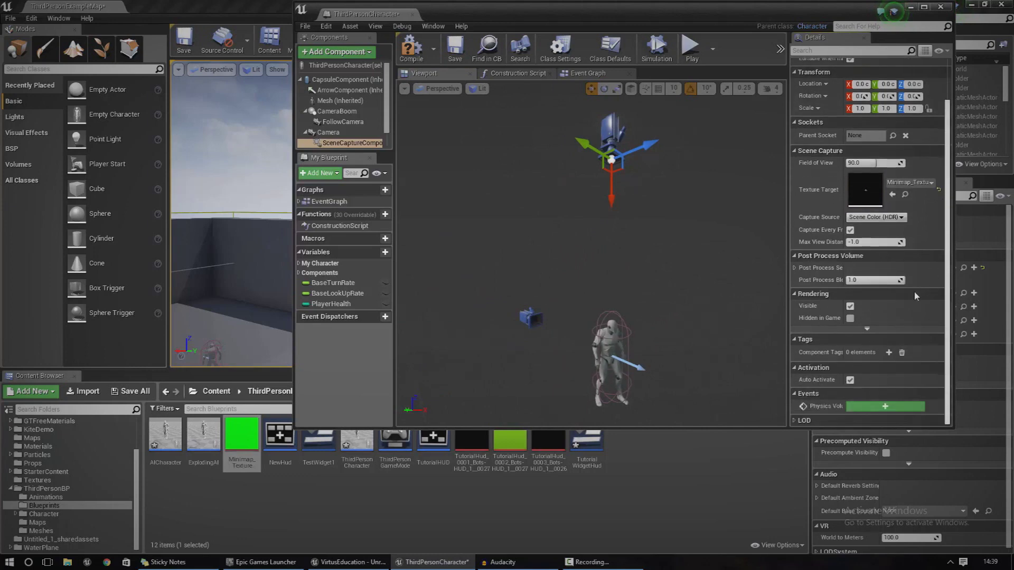
scroll(937, 229, "up", 4)
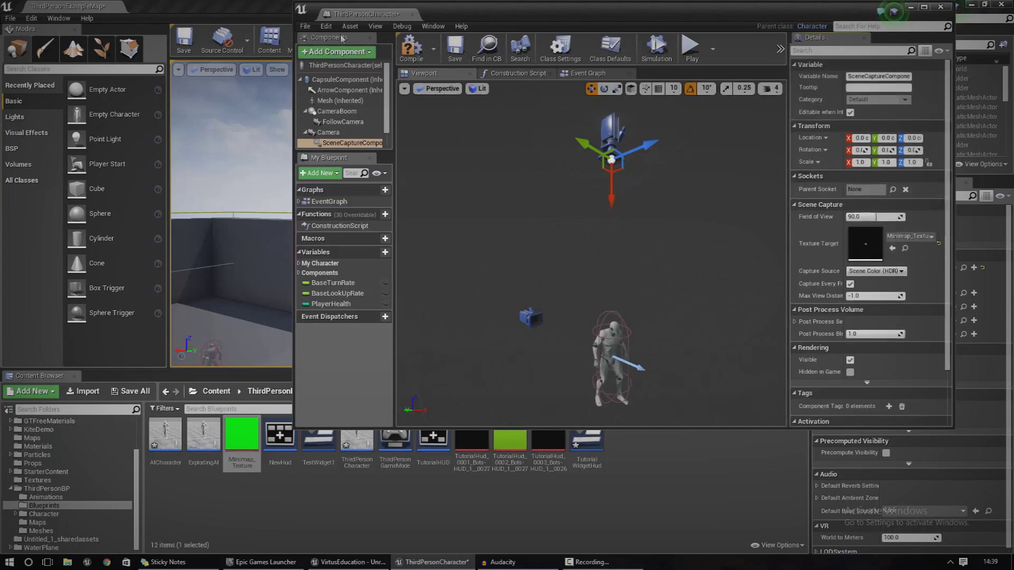
left_click(413, 47)
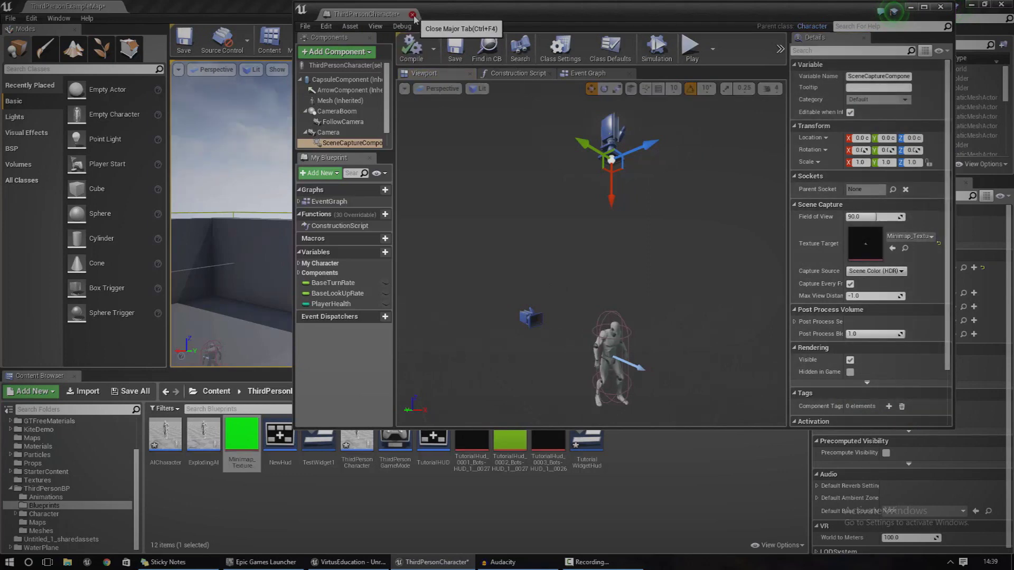
left_click(413, 15)
Play-test the level, moving the character forward to check which camera view the game uses, and stop playing
left_click(501, 40)
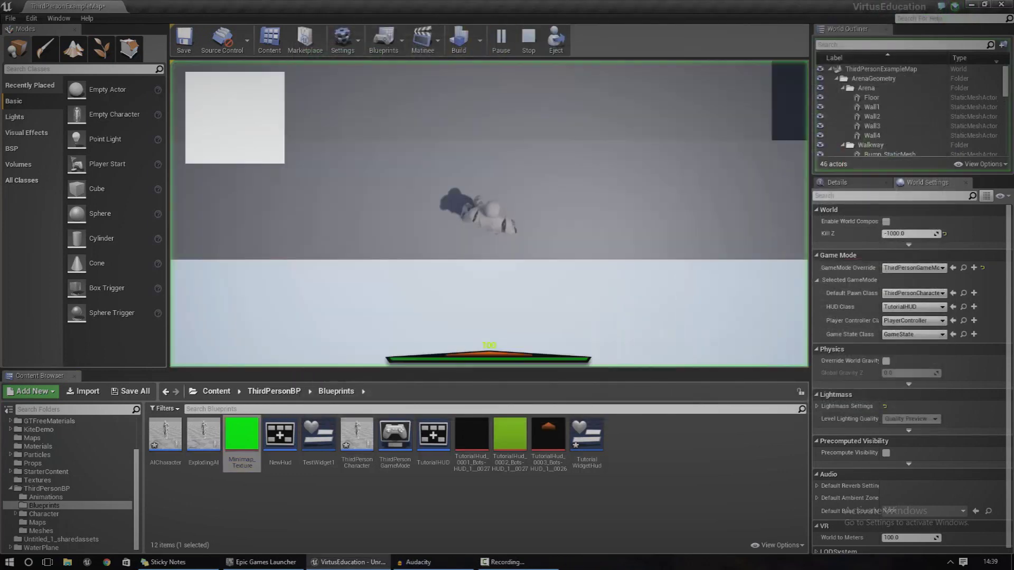
key("w")
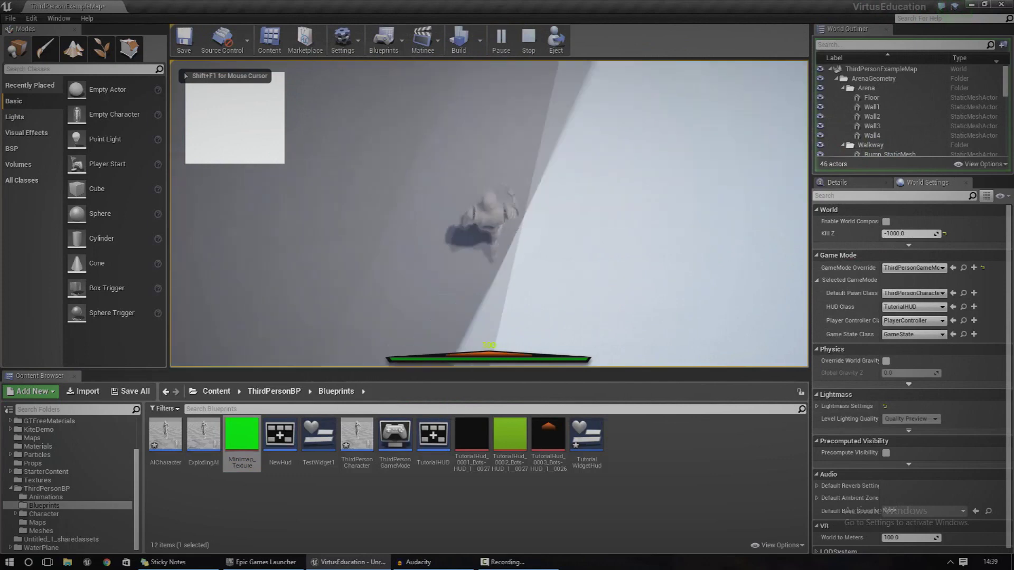
key("w")
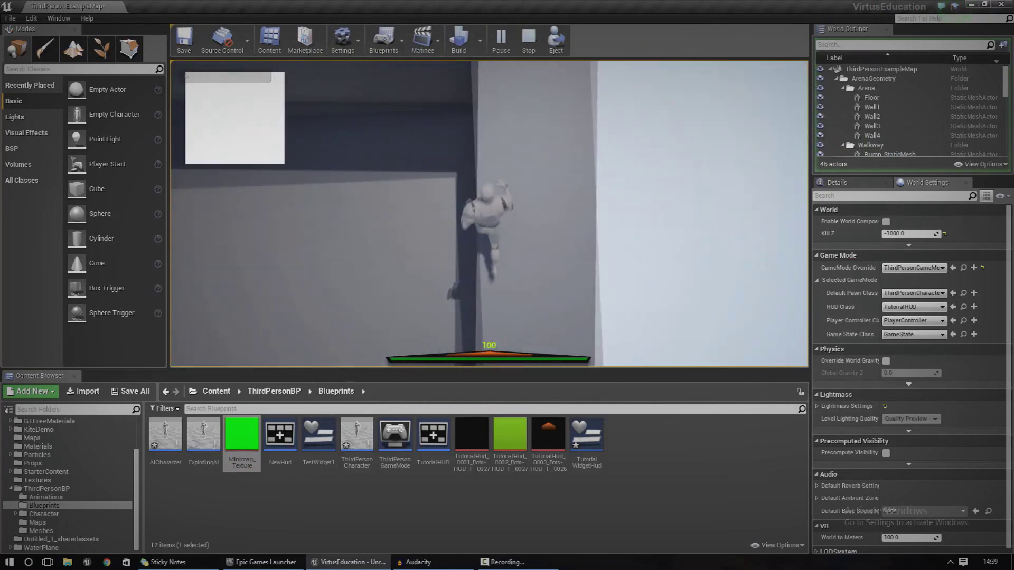
key("Escape")
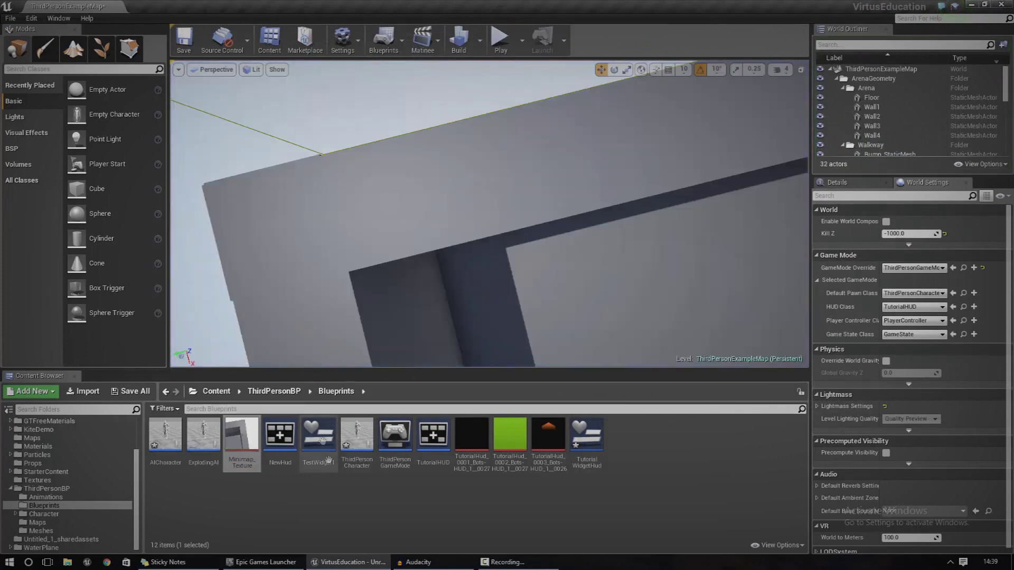
left_click(501, 40)
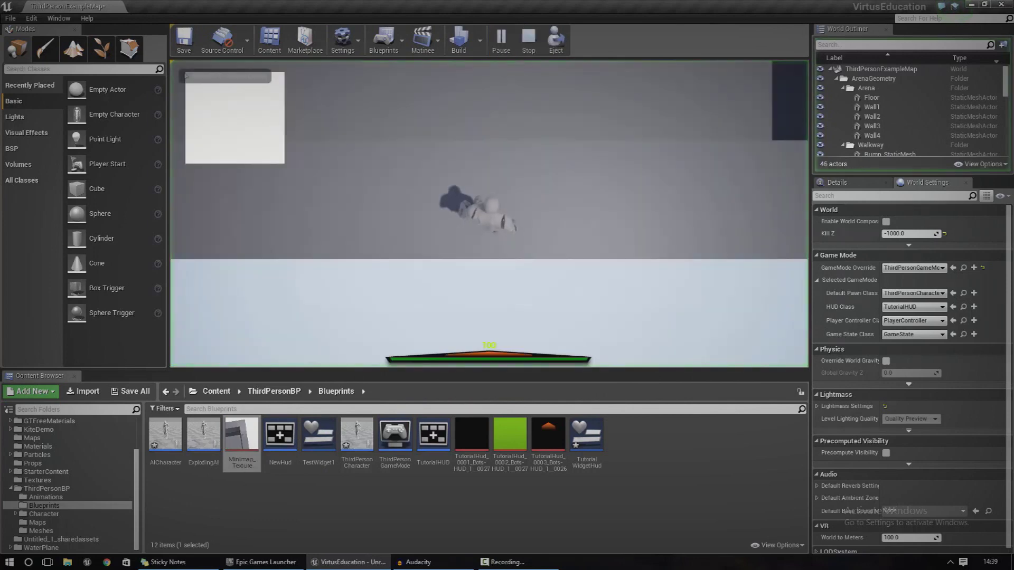
key("Escape")
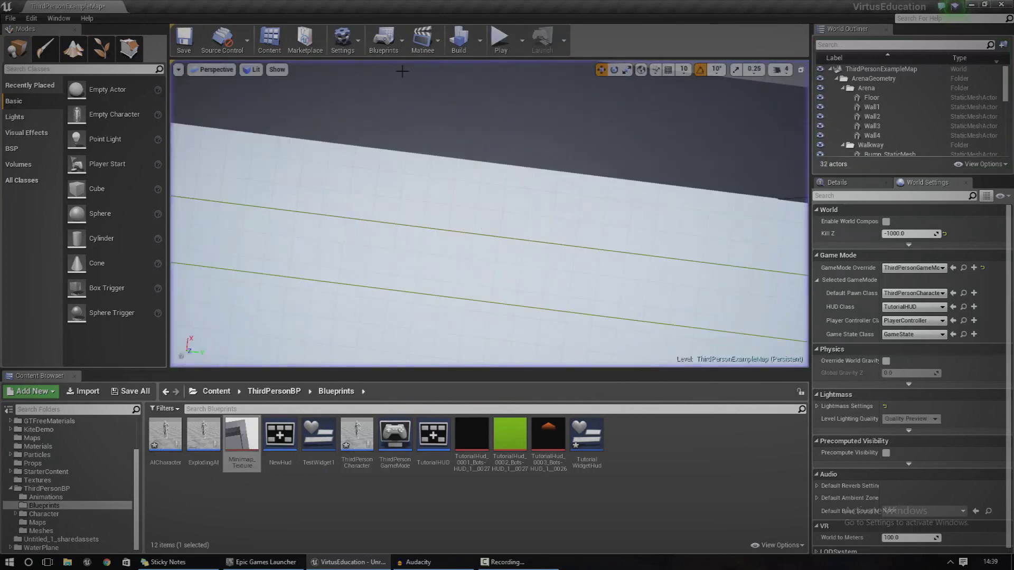
left_click(501, 40)
key("Escape")
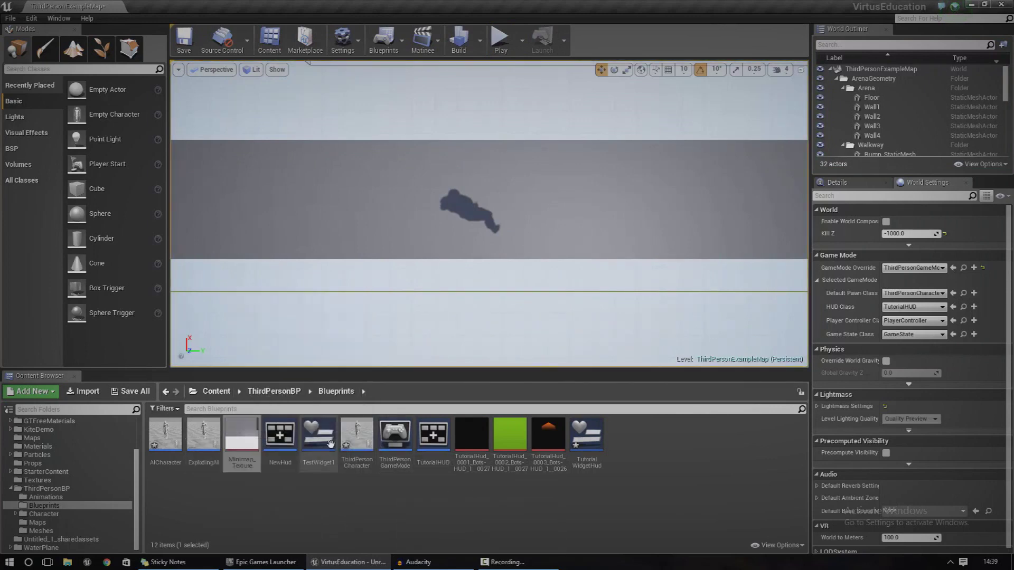
Turn off Auto Activate on the character's overhead Camera component, compile the blueprint and close it
double_click(357, 434)
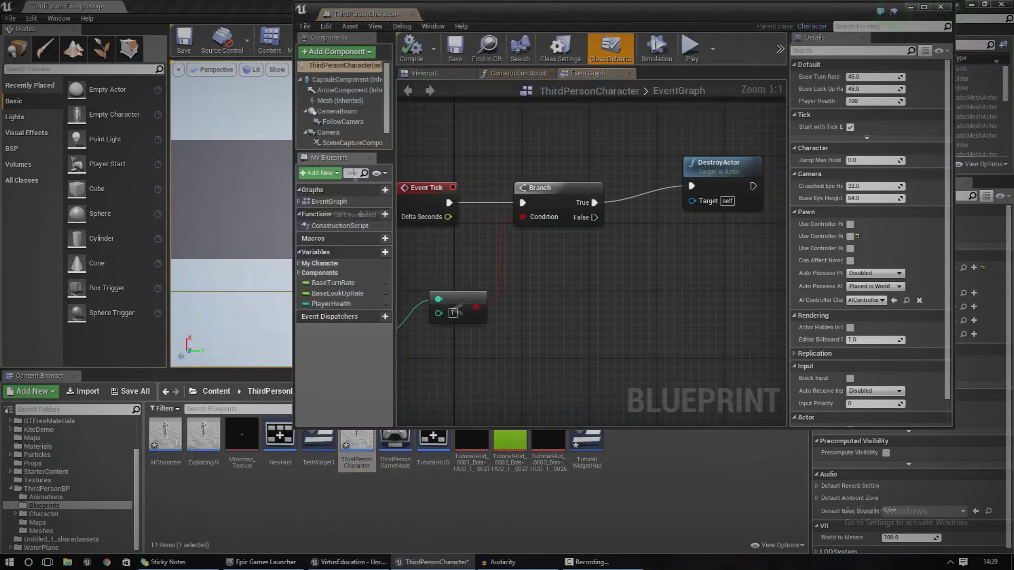
left_click(328, 132)
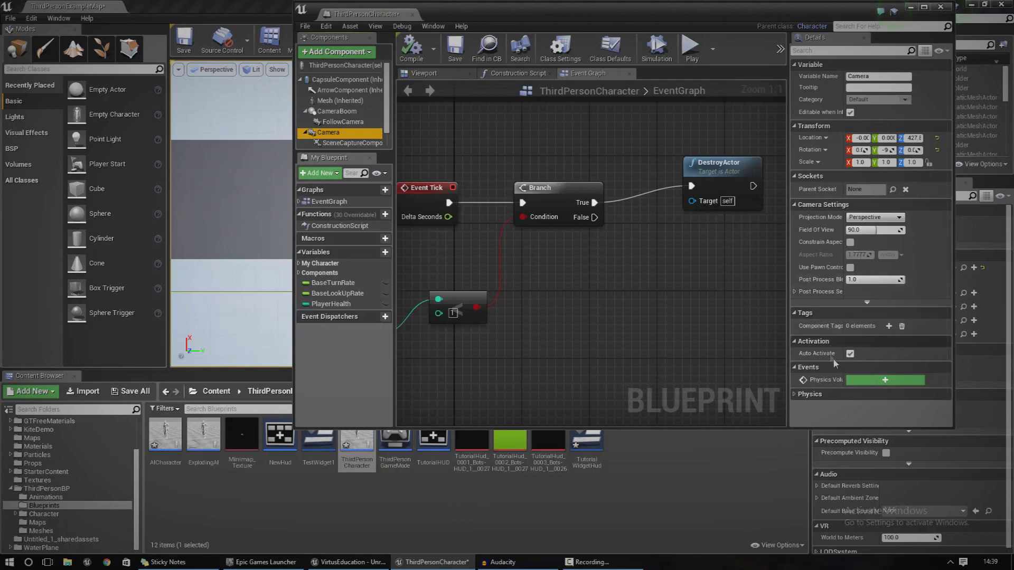
left_click(850, 353)
left_click(404, 53)
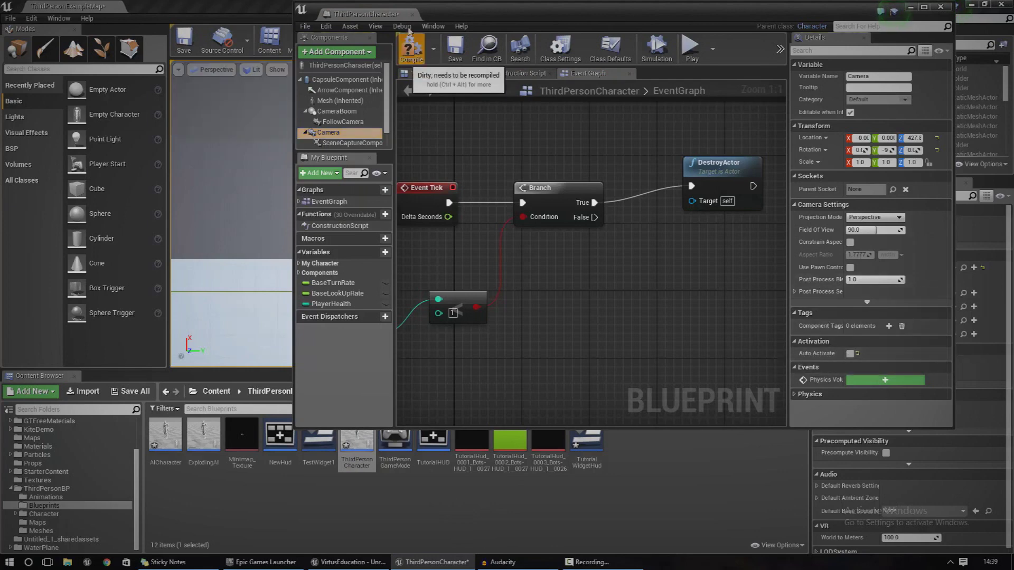
left_click(412, 15)
Play the level again and run the character forward to check the third-person view, ending the session
left_click(500, 39)
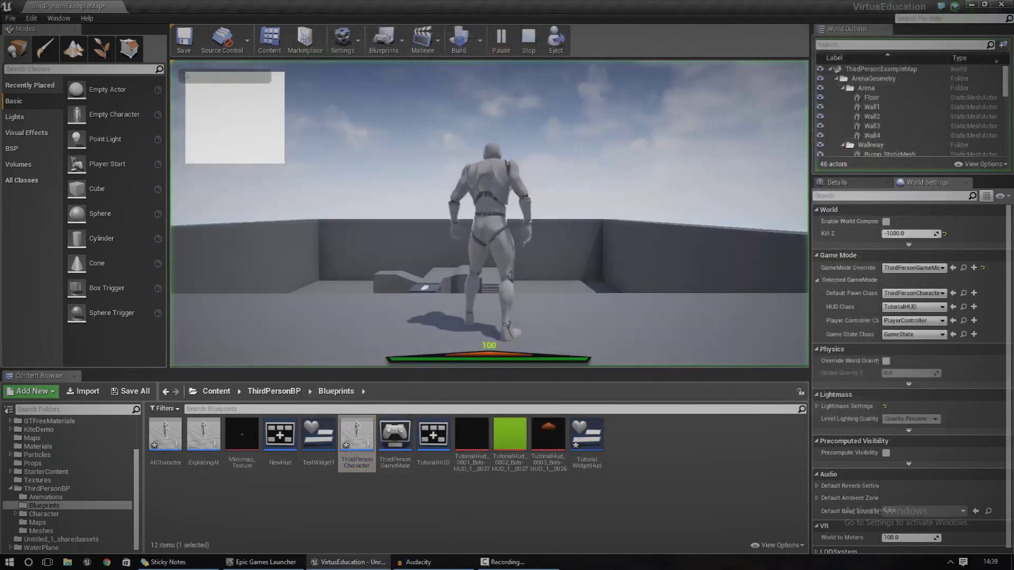
key("w")
key("w")
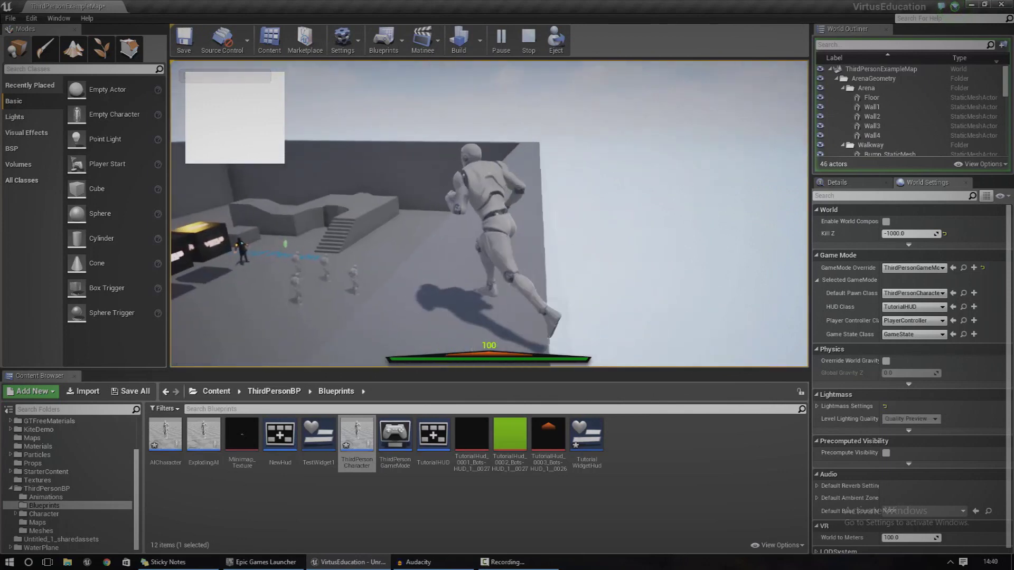
key("Escape")
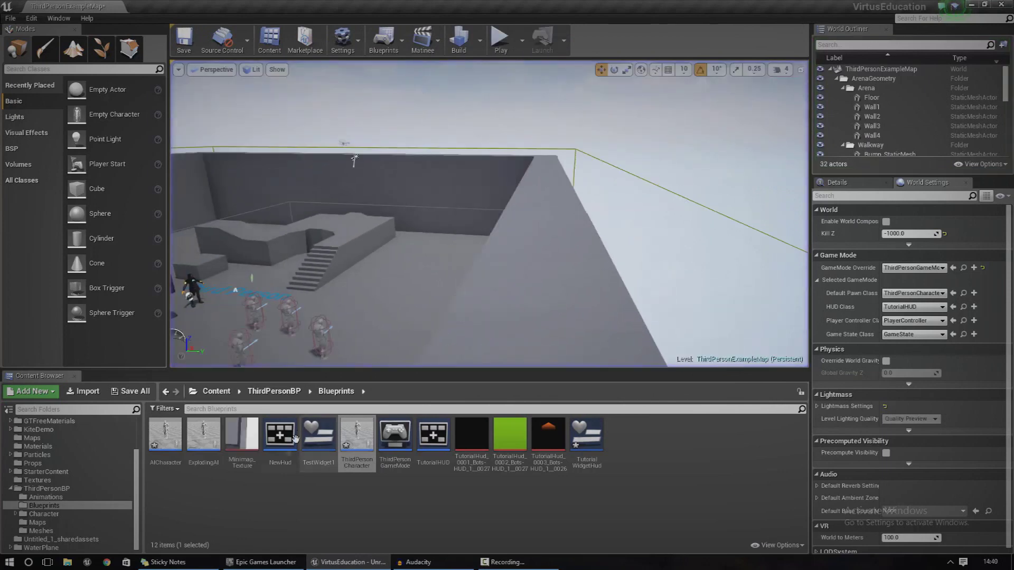
Create a material from the Minimap_Texture render target, keeping the suggested name
right_click(249, 437)
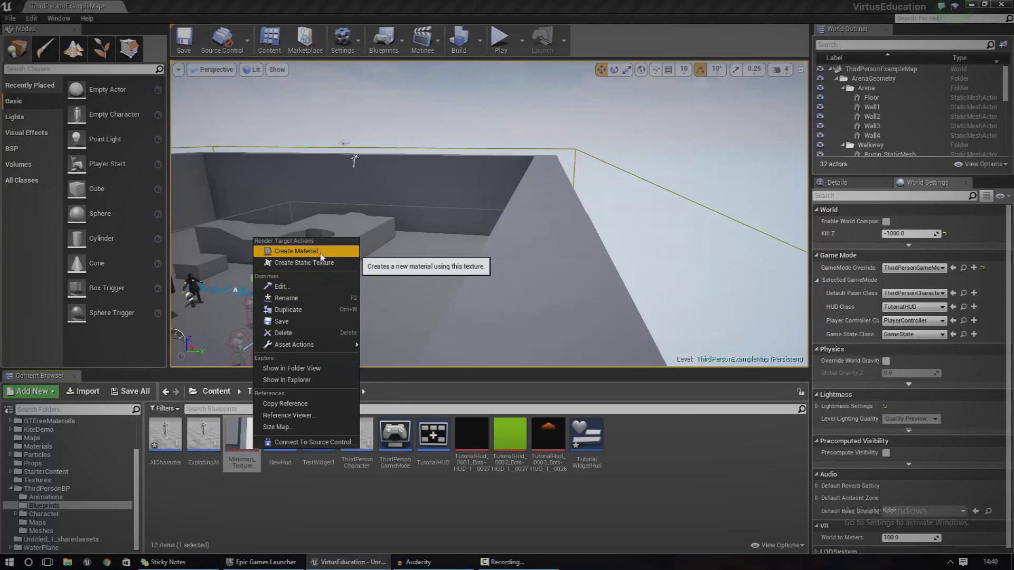
right_click(245, 445)
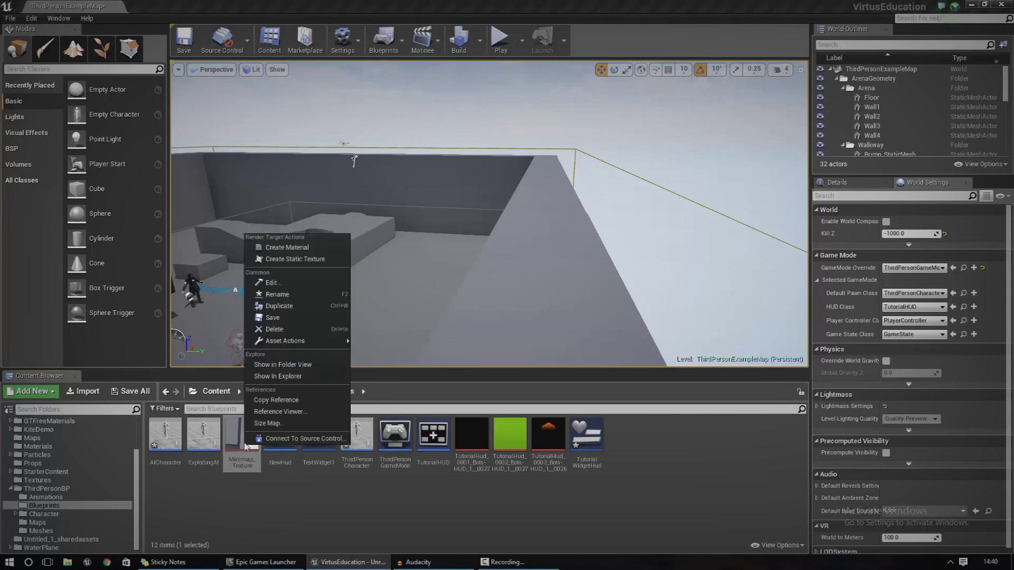
left_click(306, 247)
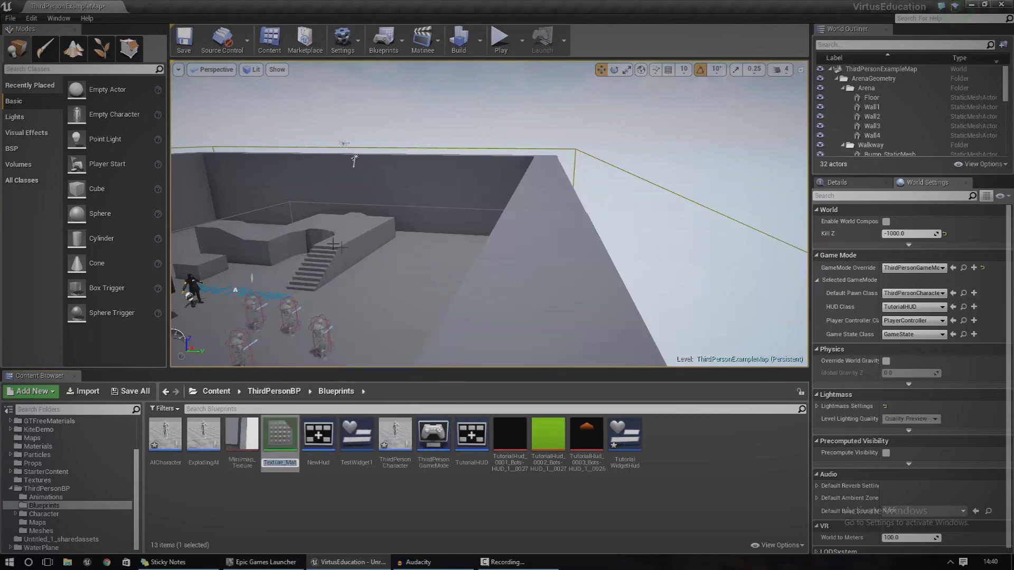
key("Return")
Connect the Texture Sample's main output to Emissive Color in the new minimap material, apply the change and close the material editor
double_click(290, 431)
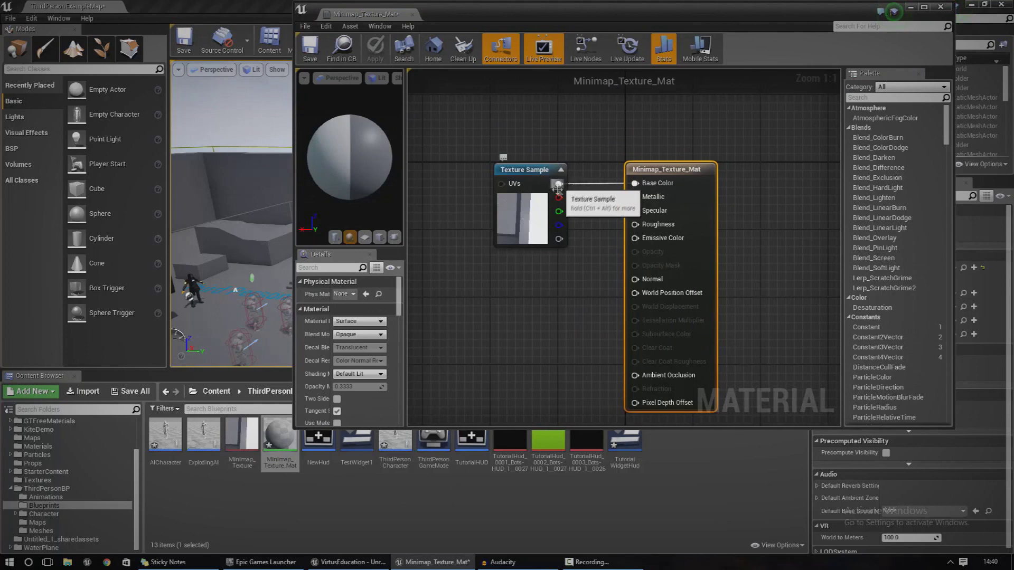
left_click_drag(558, 183, 564, 195)
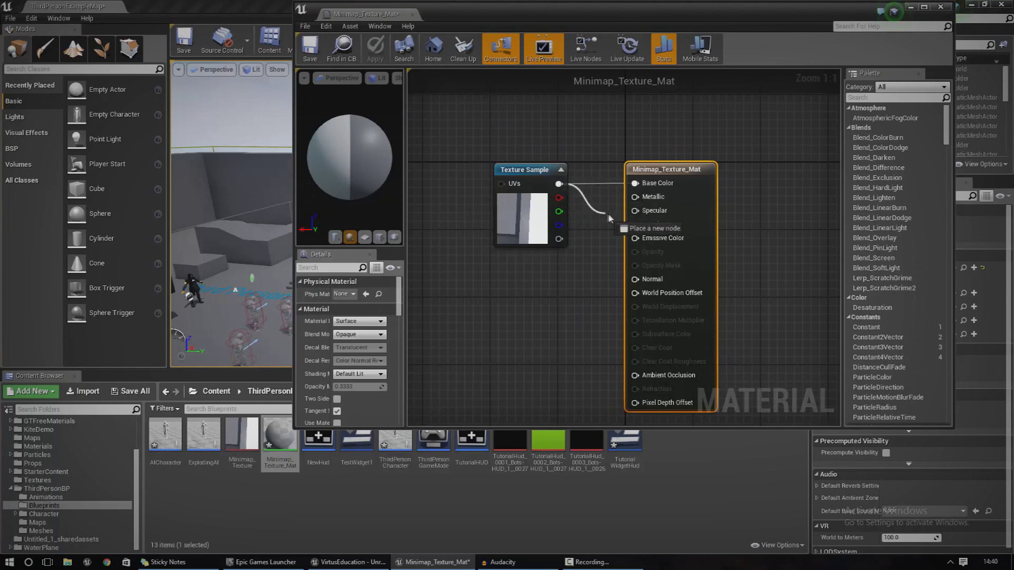
left_click_drag(635, 241, 636, 238)
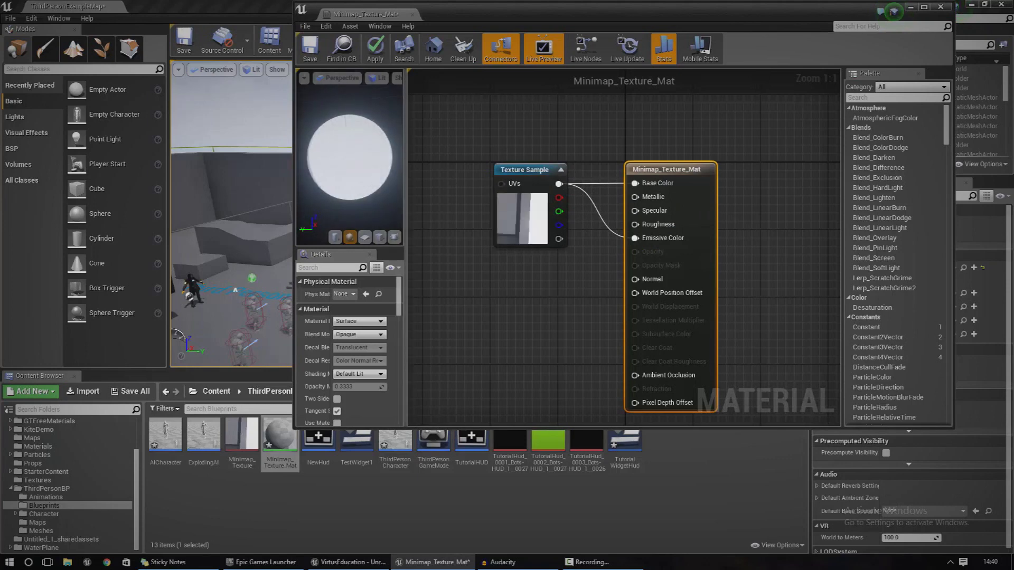
left_click(379, 53)
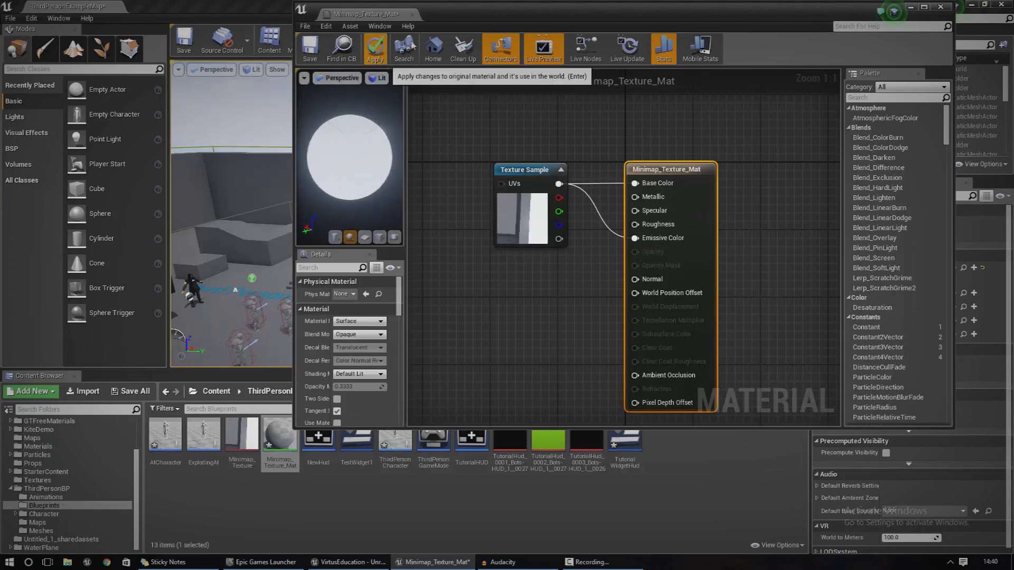
left_click(412, 15)
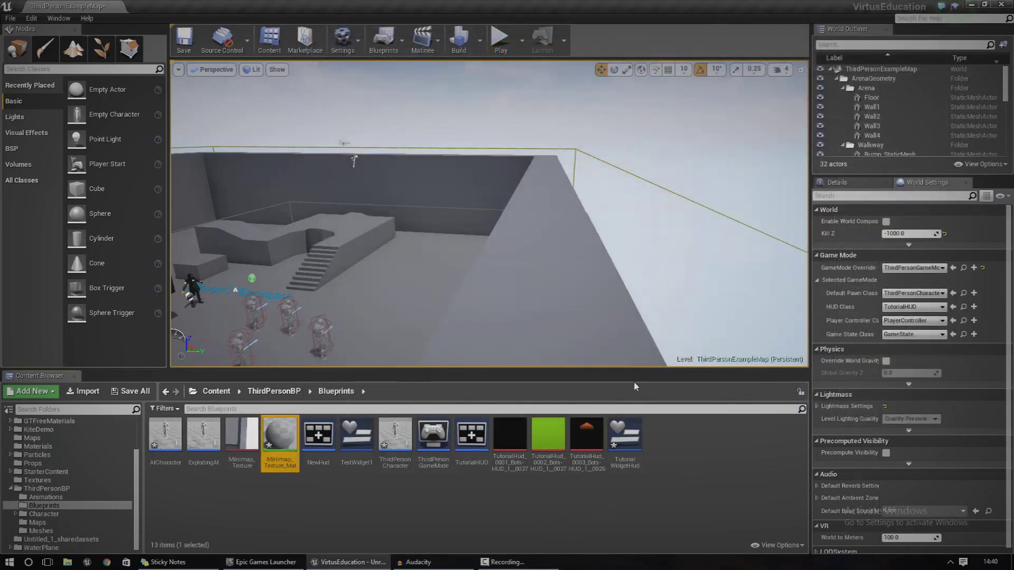
Open the TutorialWidgetHud widget and delete the existing minimap image from its upper-left corner
double_click(625, 445)
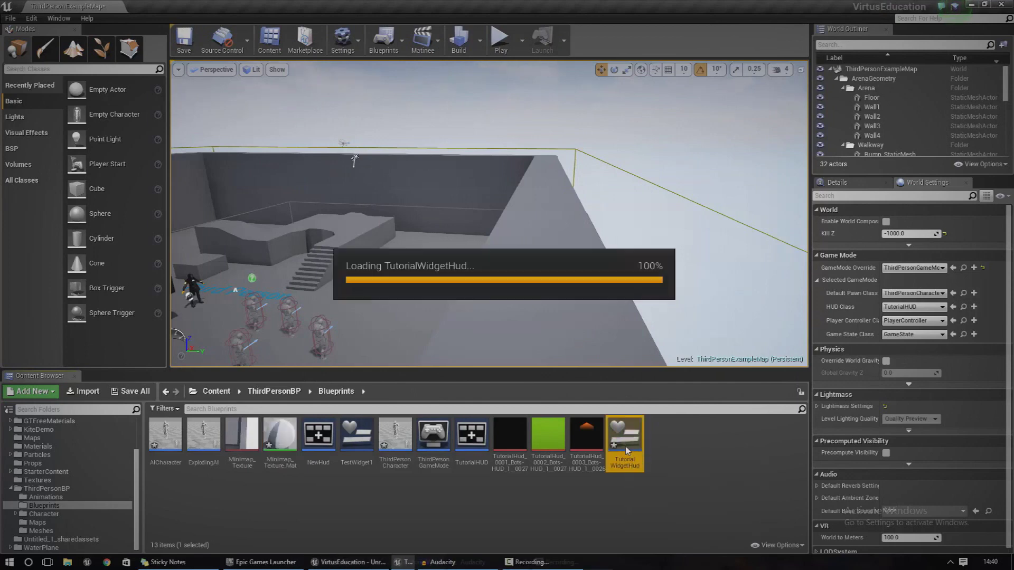
left_click(447, 149)
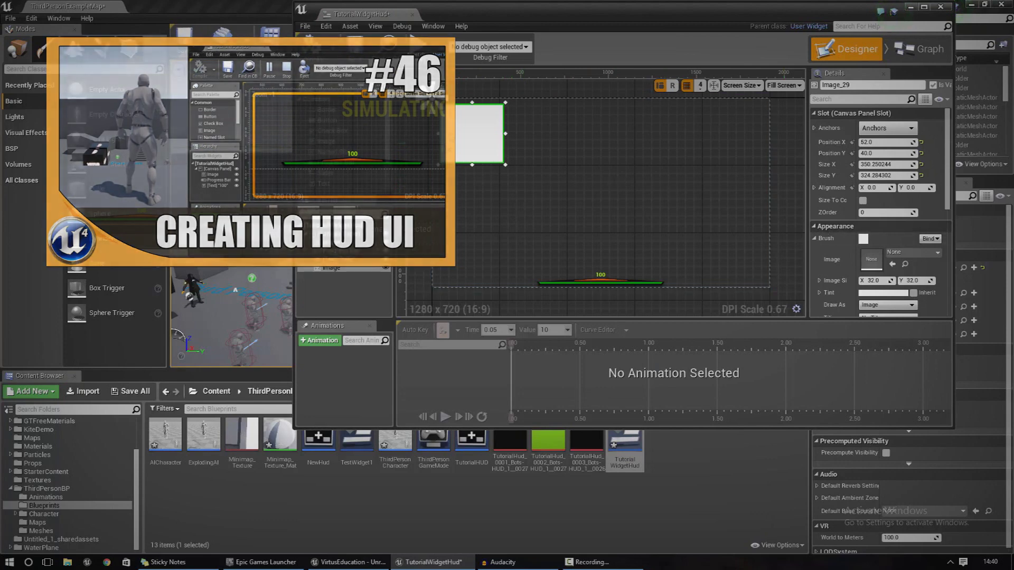
key("Delete")
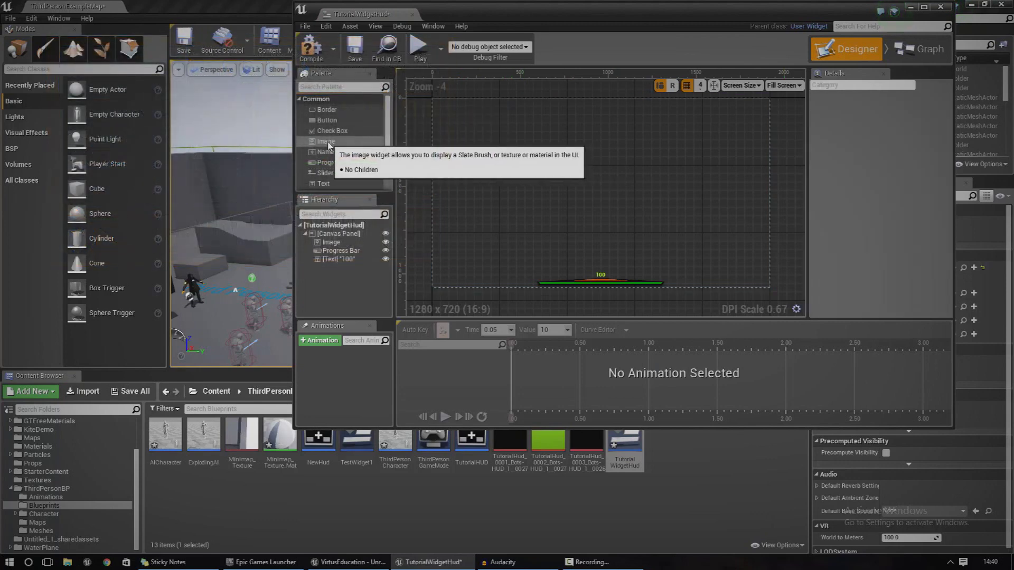
Add an Image widget to the canvas's upper-left corner at about X 60, Y 52, sized about 289 by 256
left_click_drag(326, 147, 469, 125)
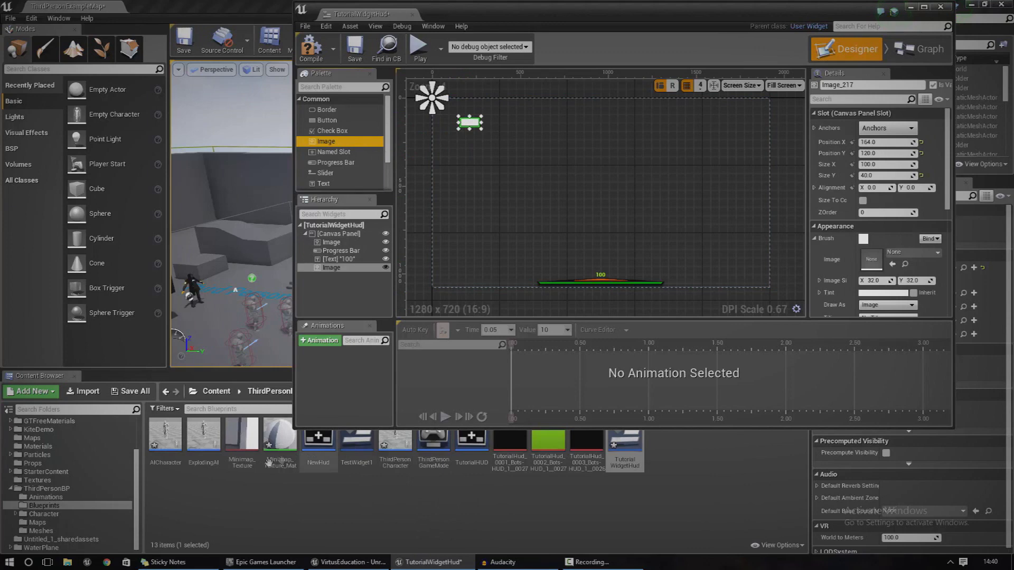
mouse_move(258, 452)
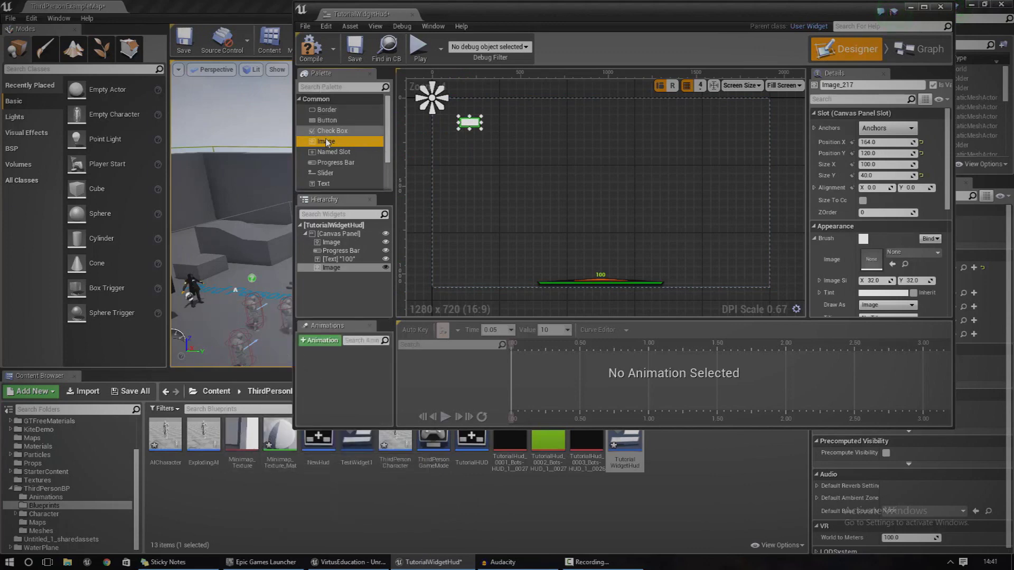
left_click_drag(326, 142, 471, 144)
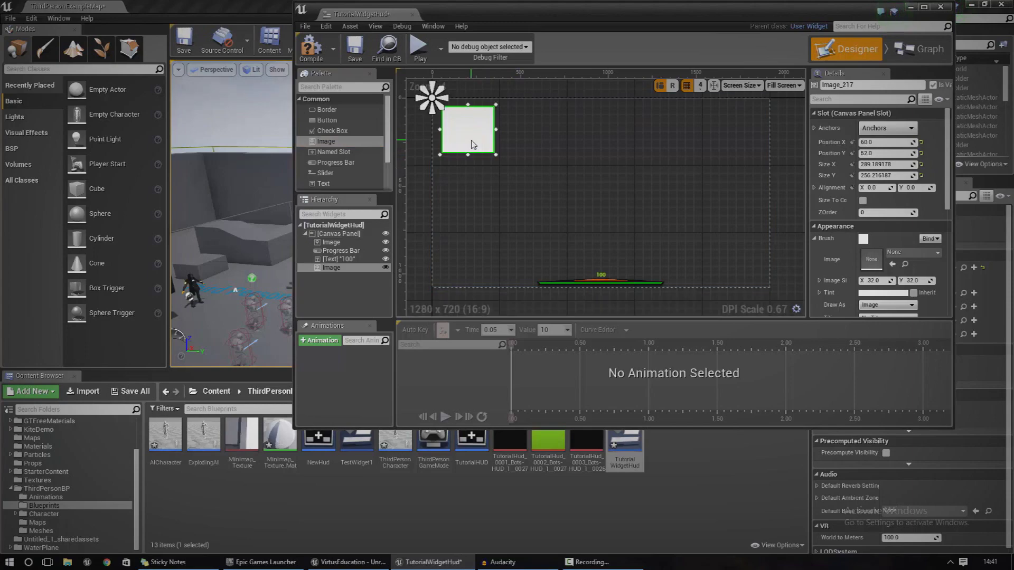
Assign the Minimap_Texture_Mat material to the new image's brush, check the result on the canvas and close the widget editor
left_click(897, 253)
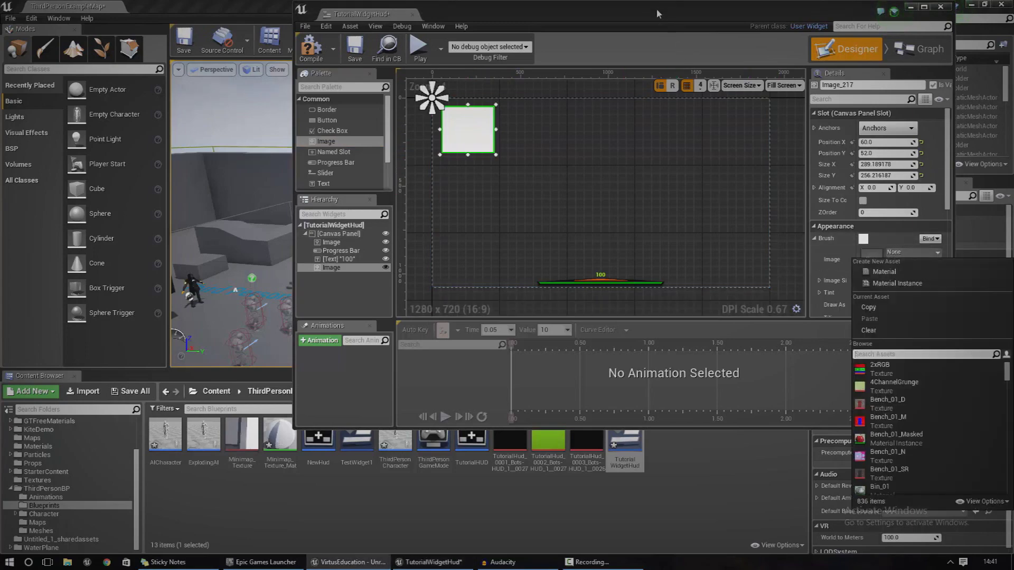
double_click(656, 8)
left_click(909, 246)
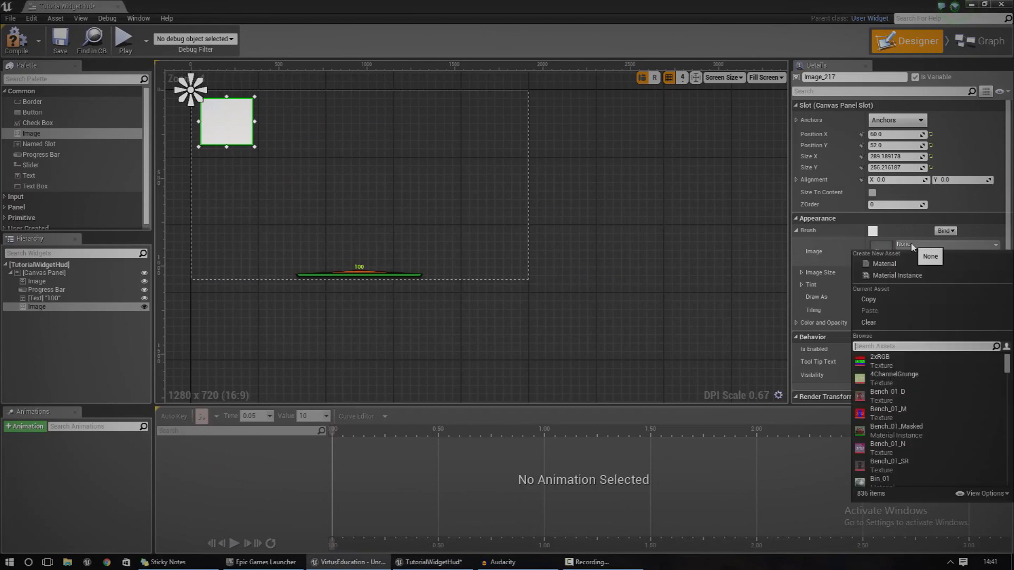
type("n")
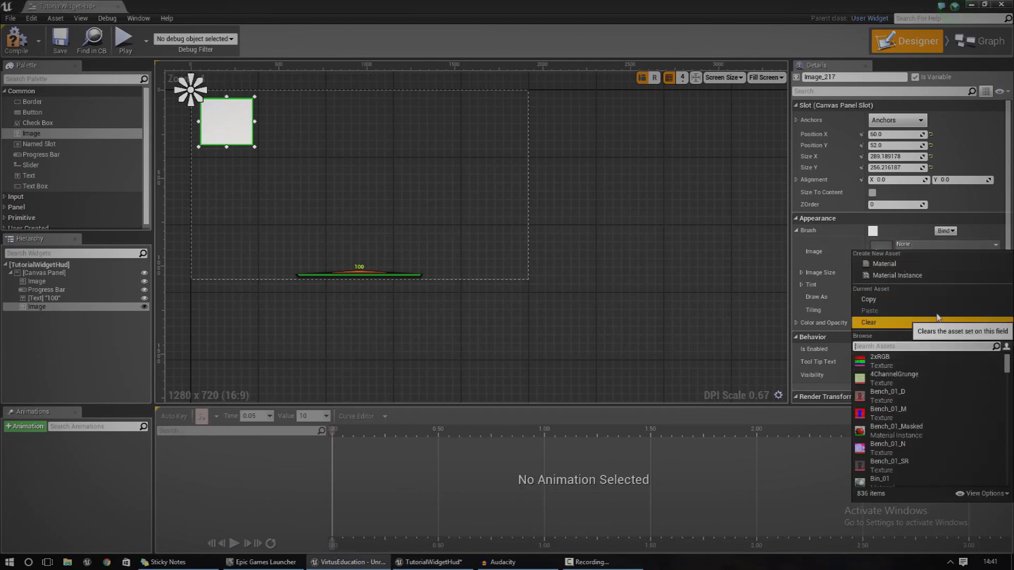
type("minimap")
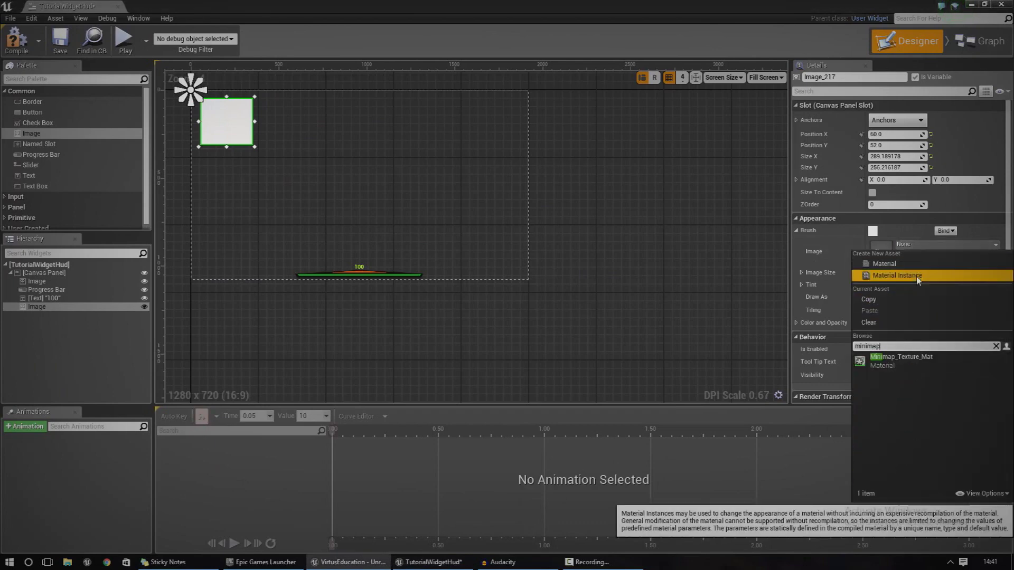
left_click(905, 363)
left_click(241, 172)
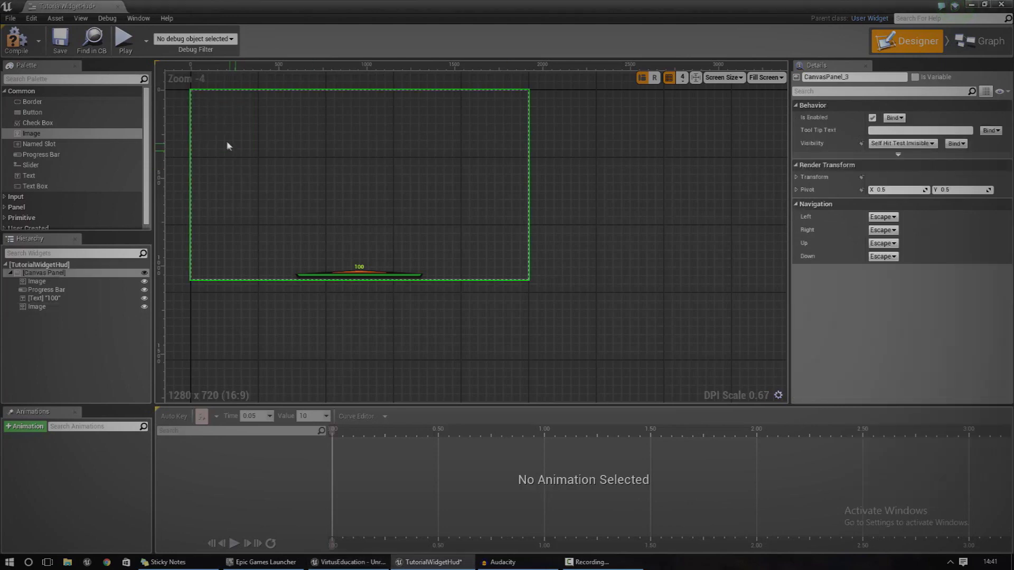
scroll(229, 129, "up", 3)
right_click_drag(230, 125, 413, 280)
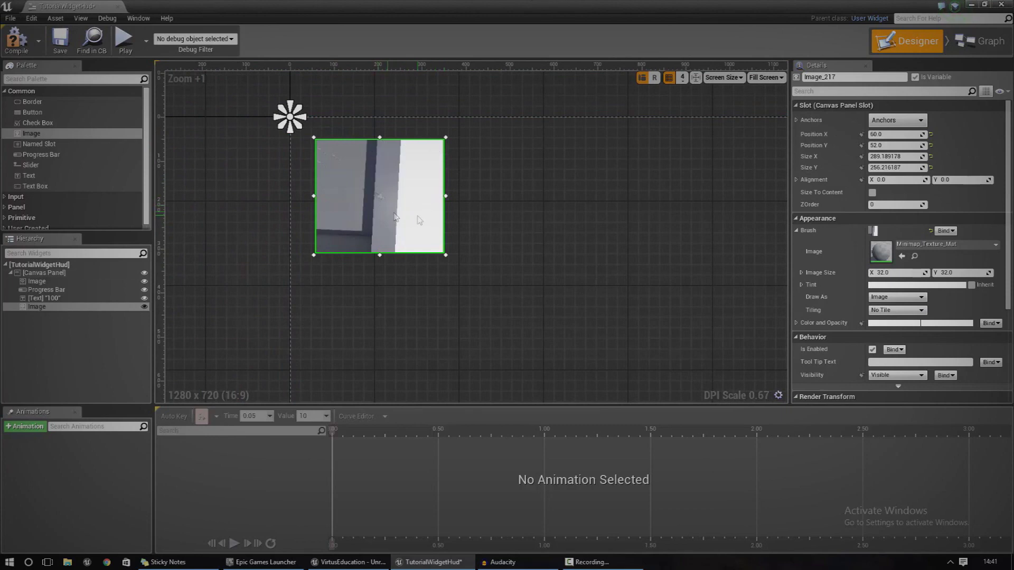
left_click(1000, 4)
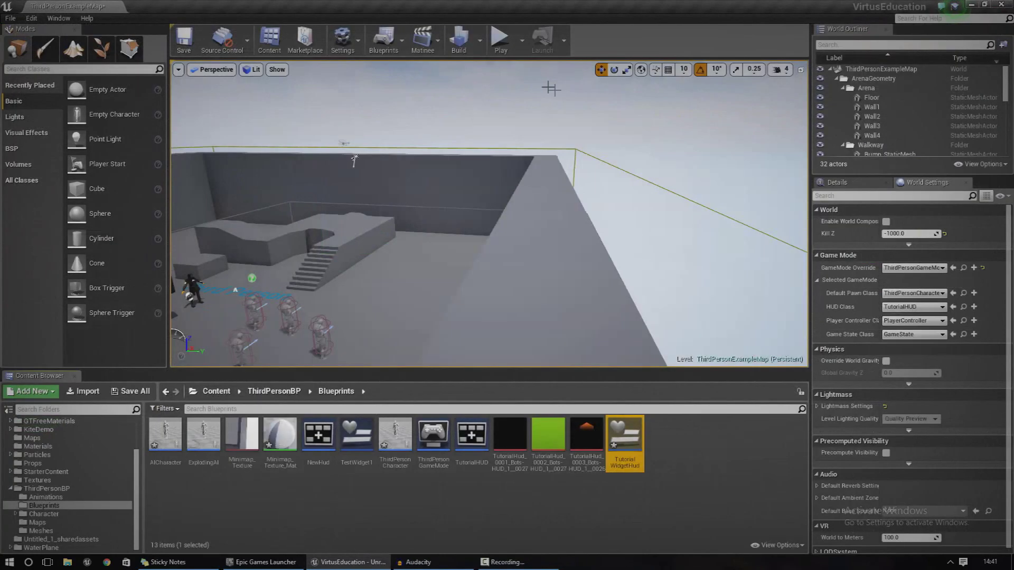
Play the level, running and jumping the character around the arena and over the boxes to check the minimap
left_click(504, 53)
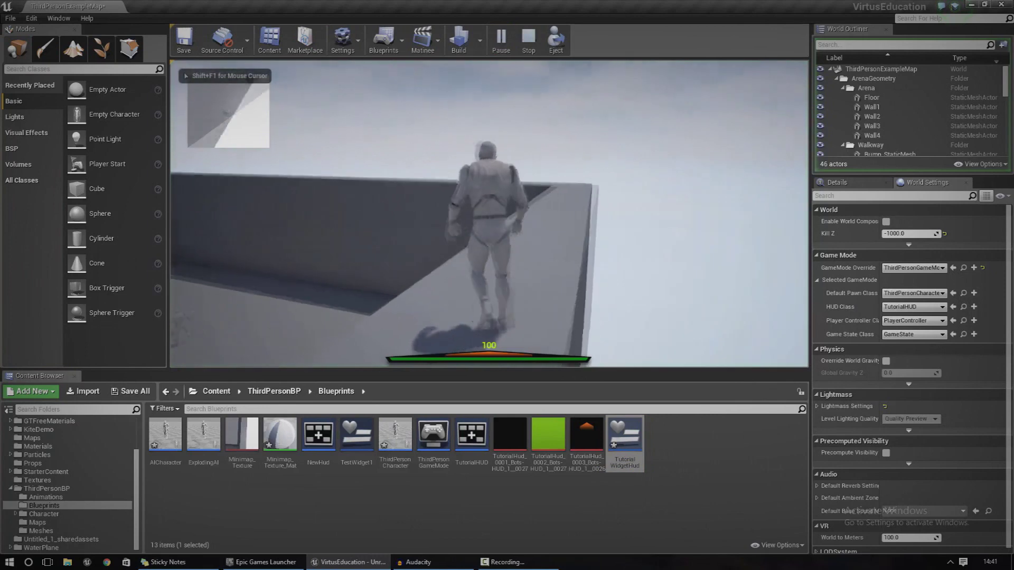
key("w")
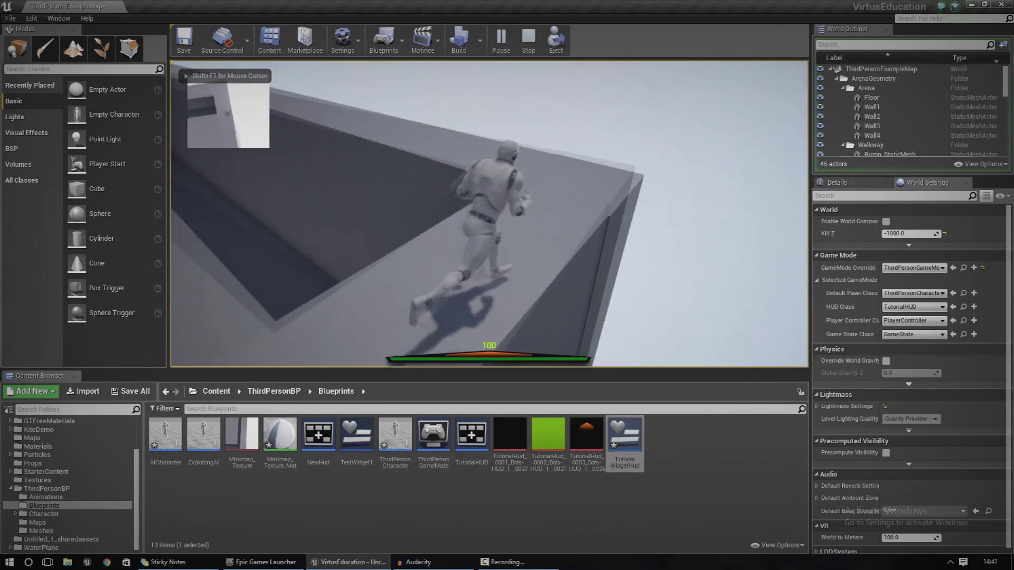
key("w")
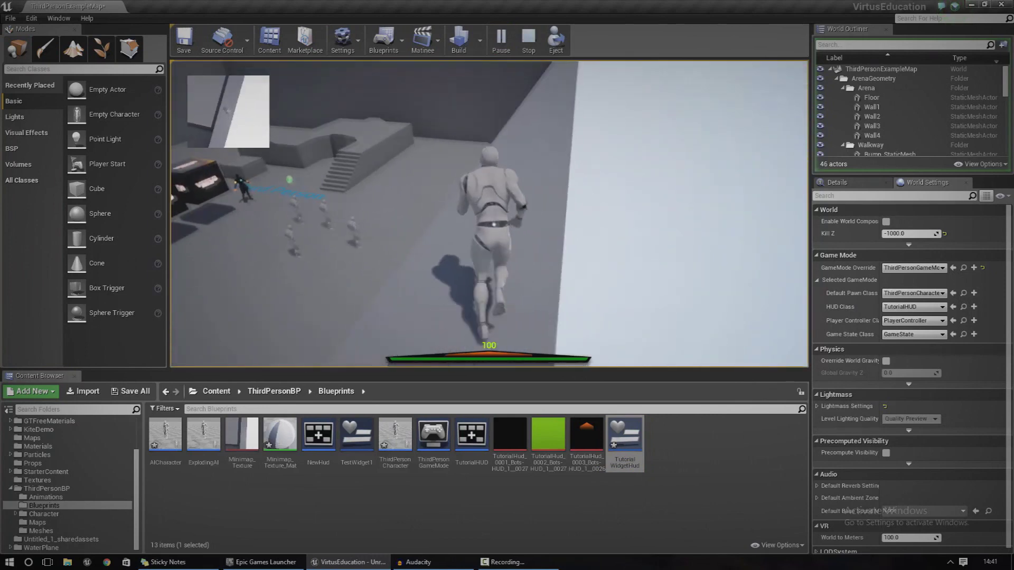
key("w")
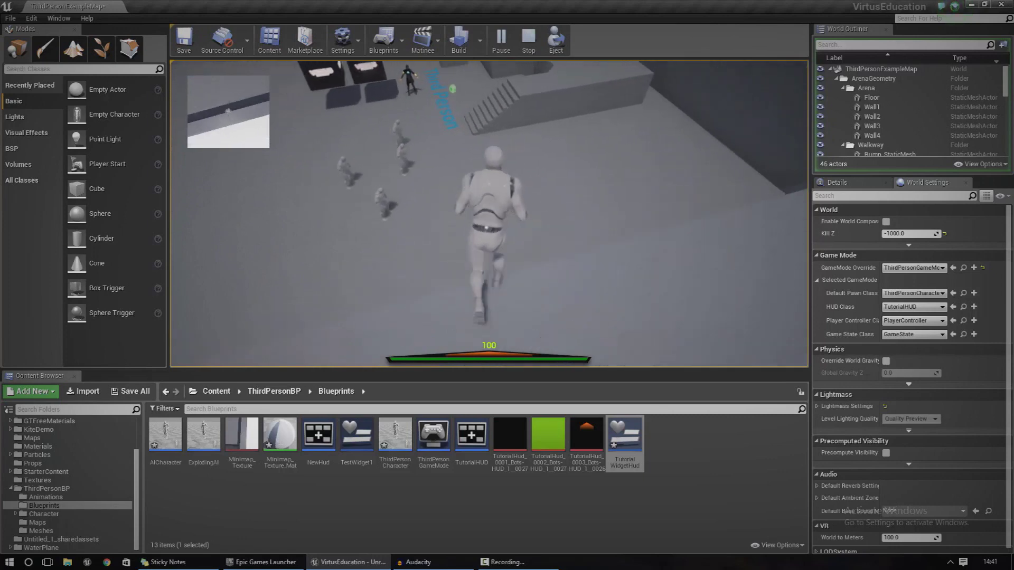
key("w")
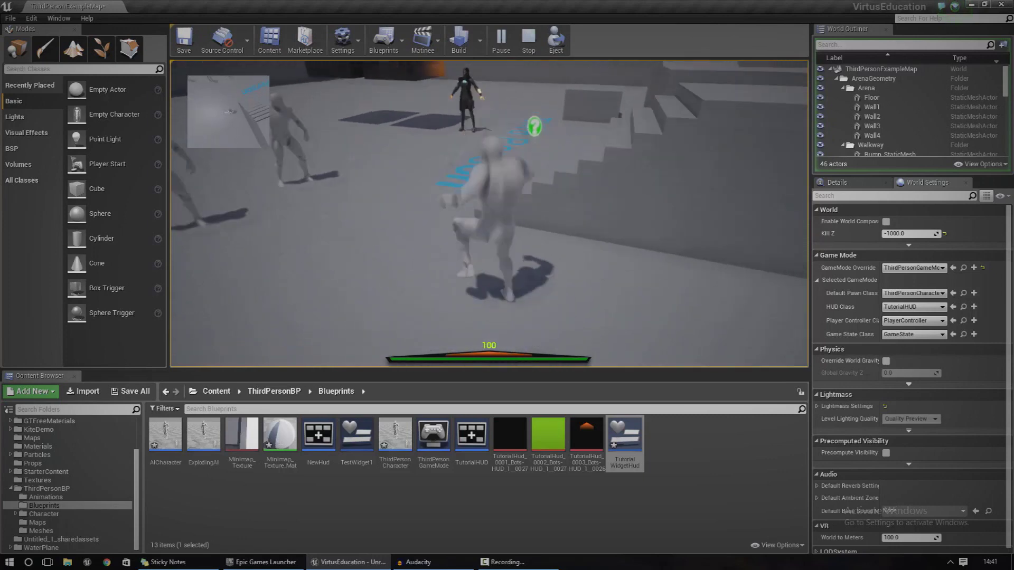
key("w")
key("d")
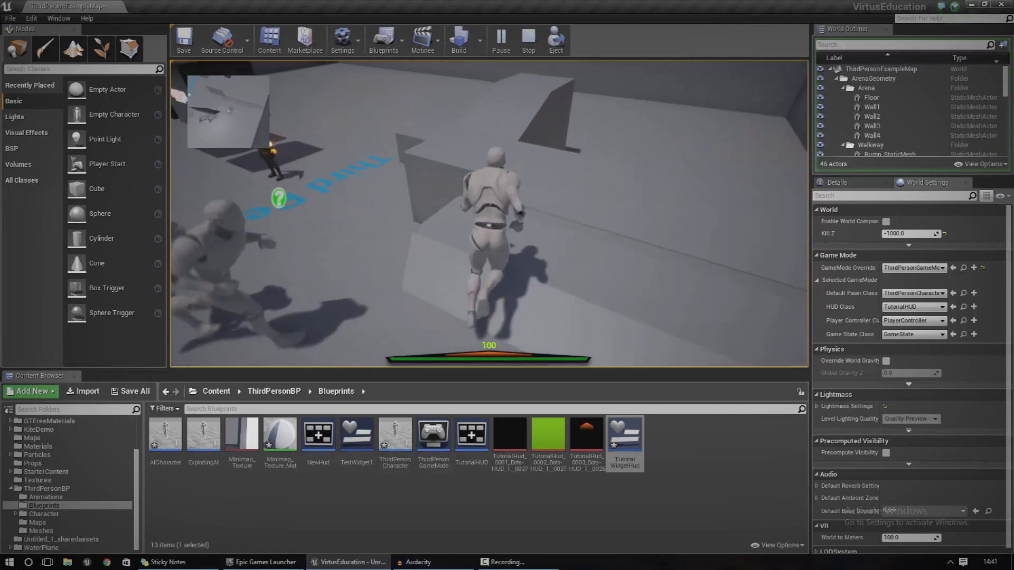
key("w")
key("space")
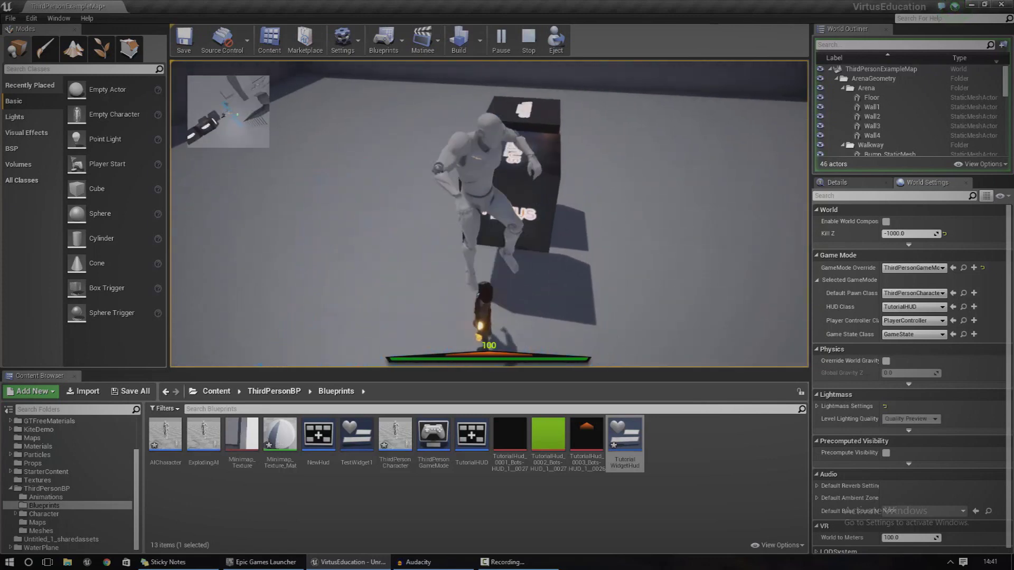
key("w")
key("space")
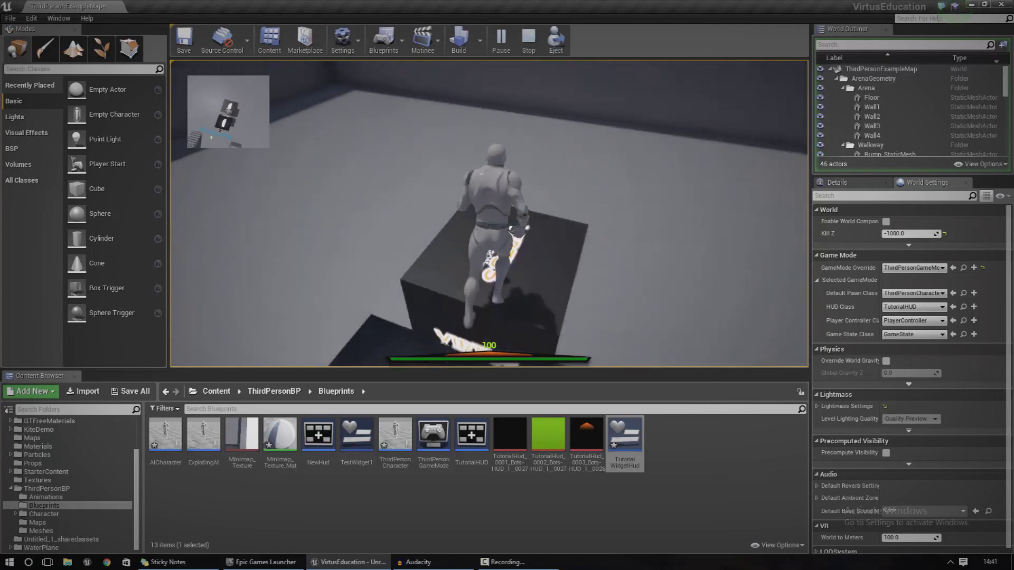
key("w")
key("space")
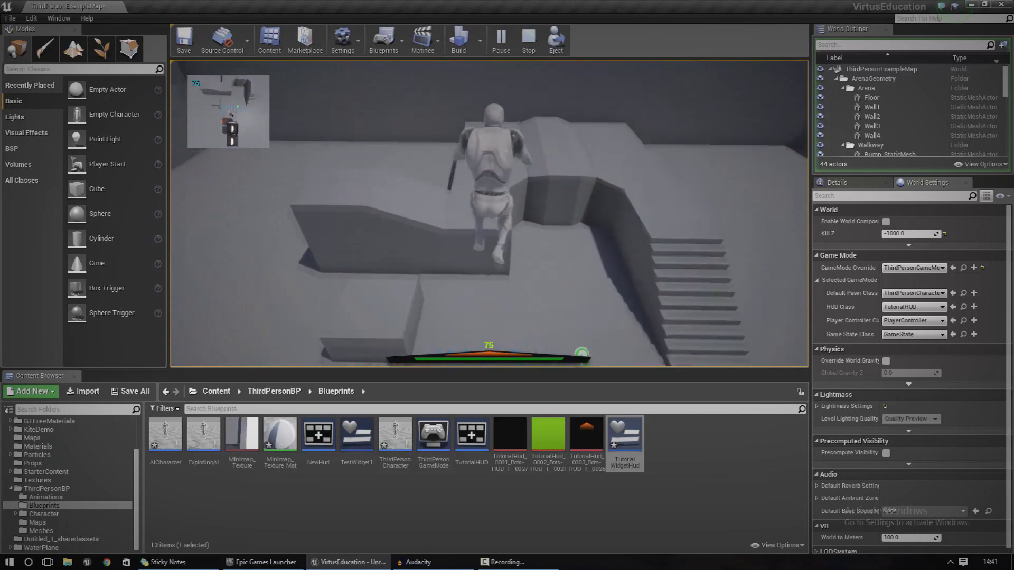